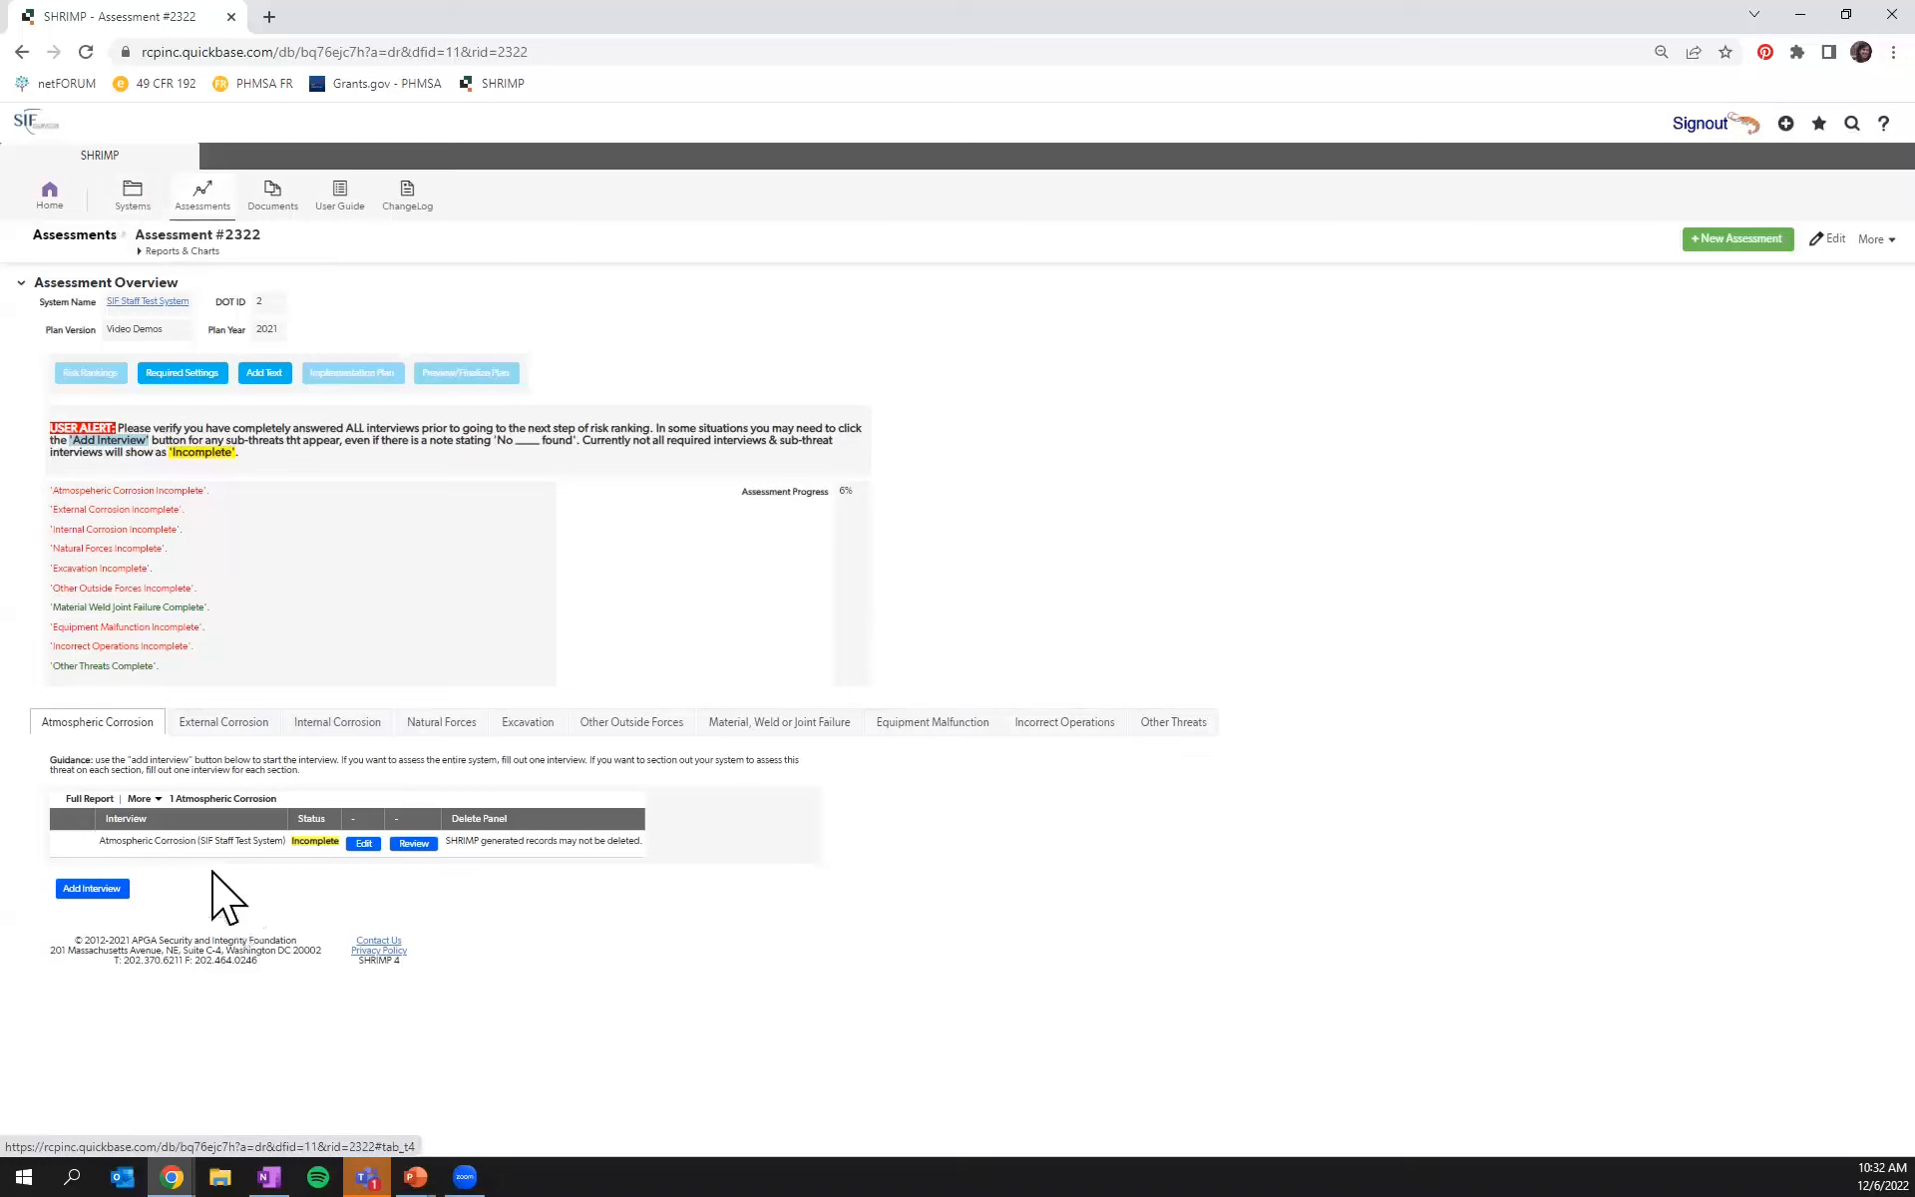
Start a new Unprotected, Coated Steel interview under the assessment's External Corrosion threat
{"action": "left_click", "coordinate": [204, 723]}
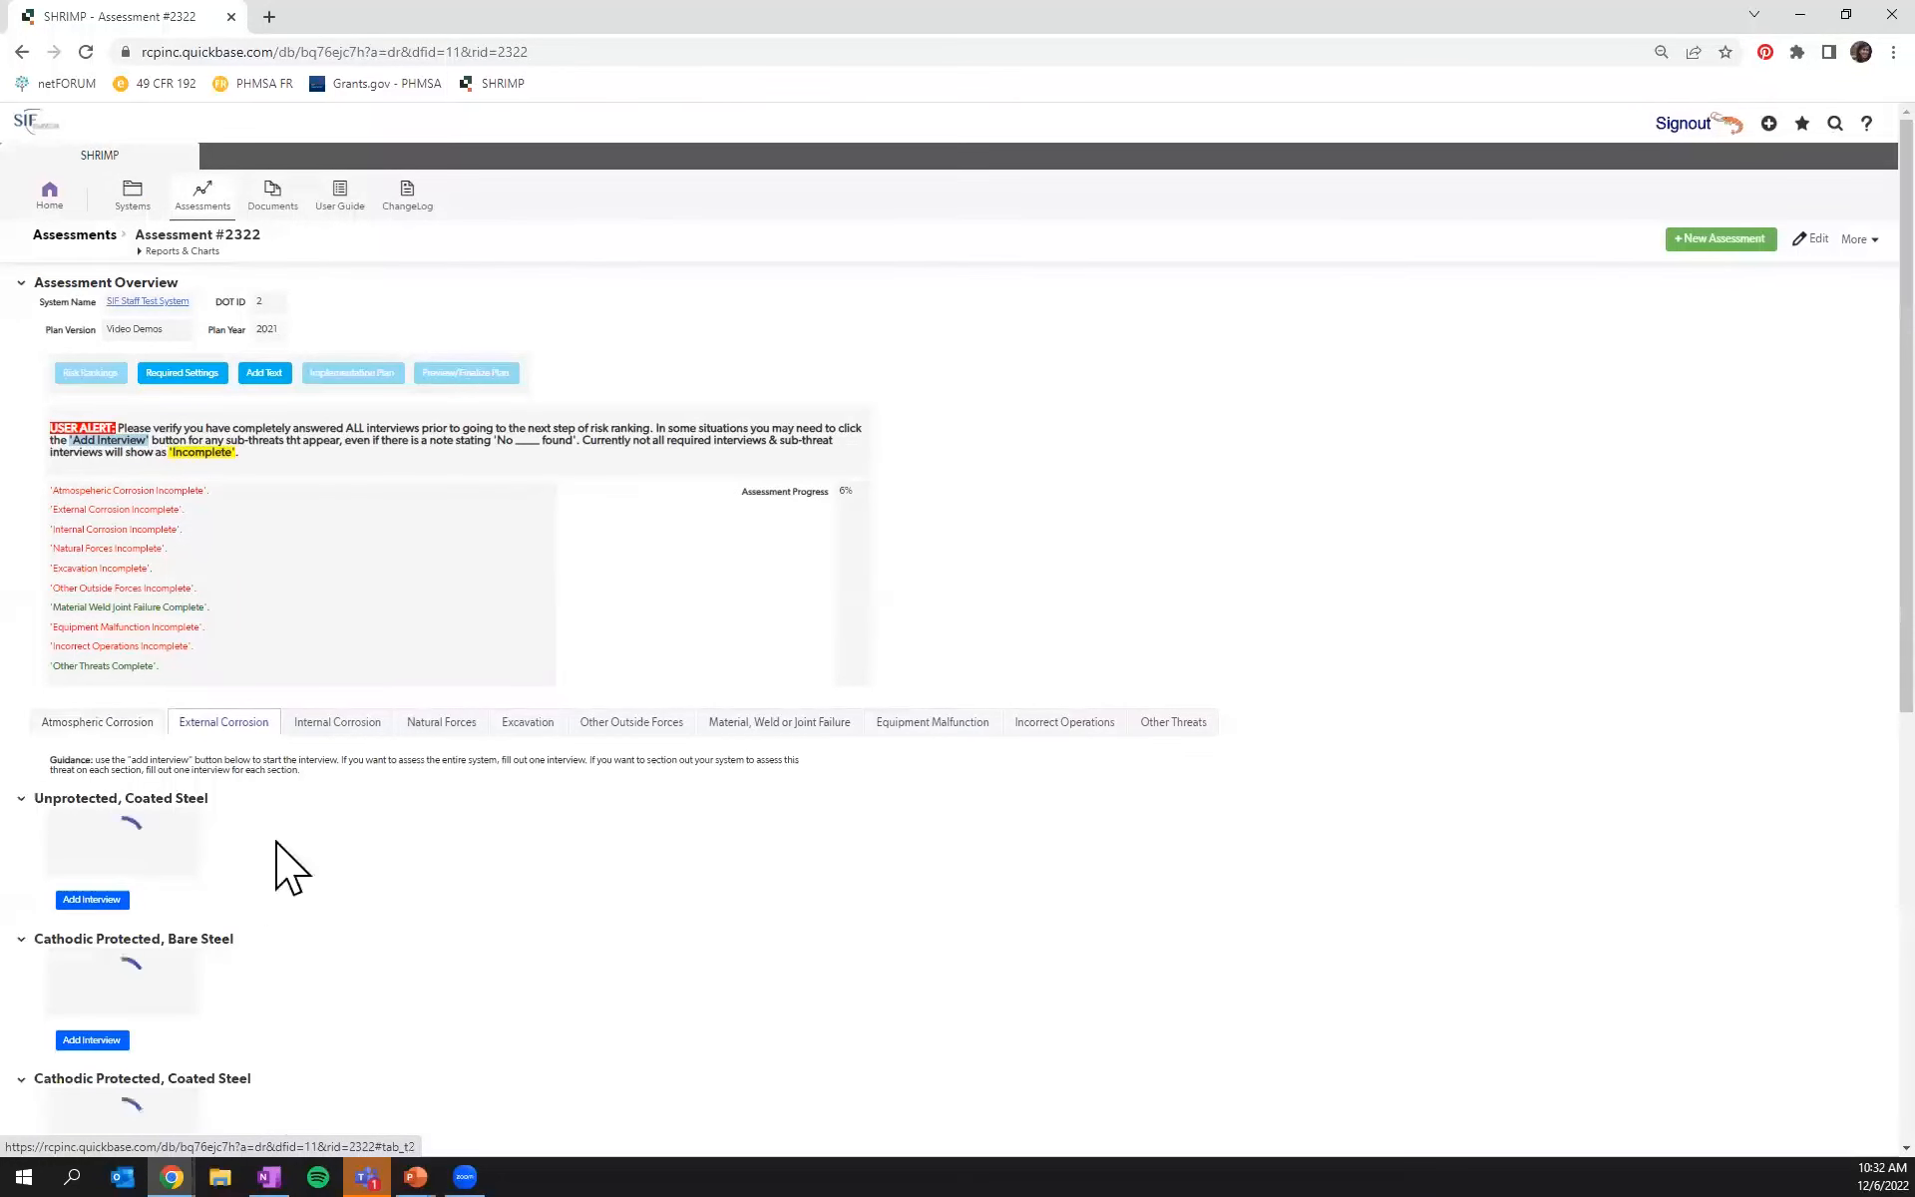
{"action": "scroll", "coordinate": [374, 842], "scroll_direction": "down", "scroll_amount": 1}
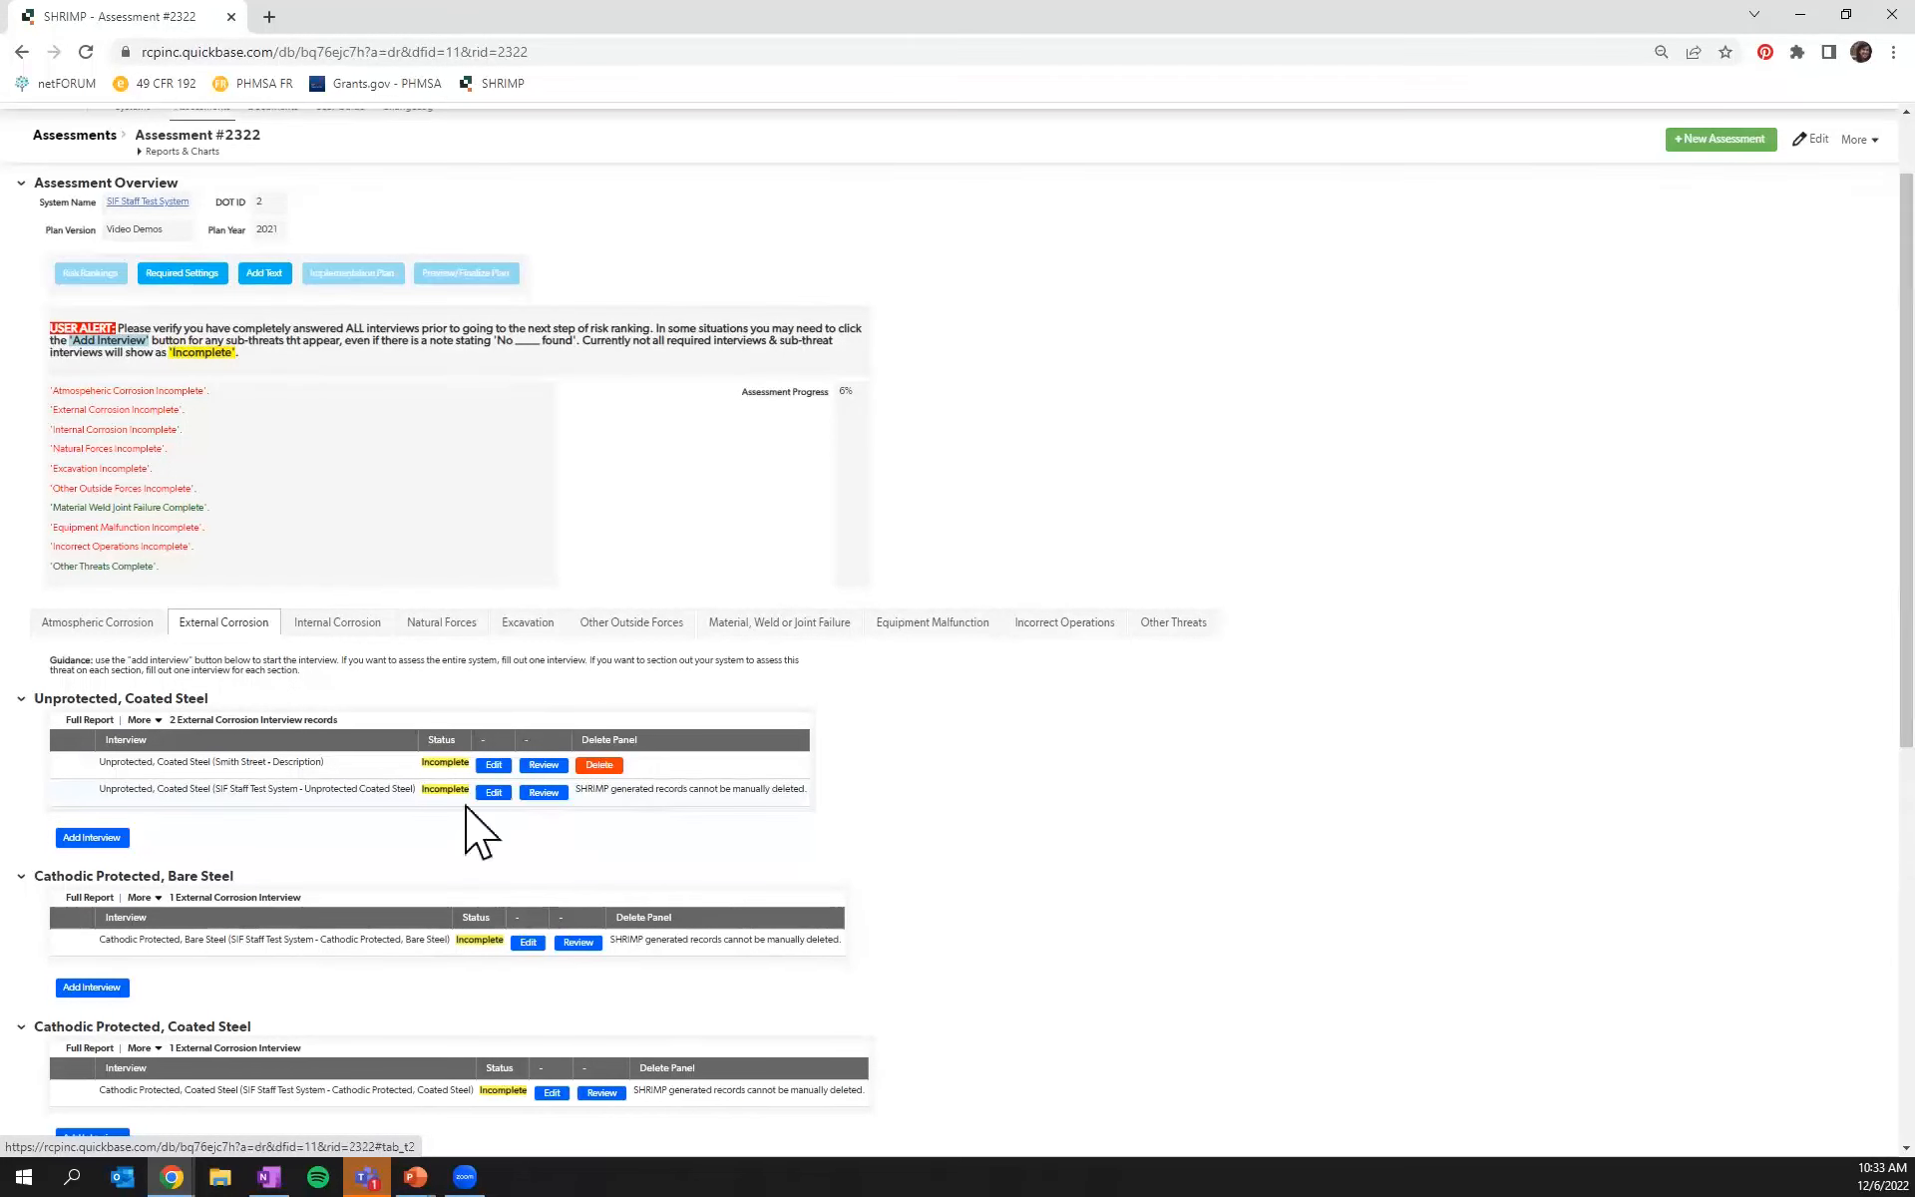
{"action": "scroll", "coordinate": [339, 678], "scroll_direction": "up", "scroll_amount": 1}
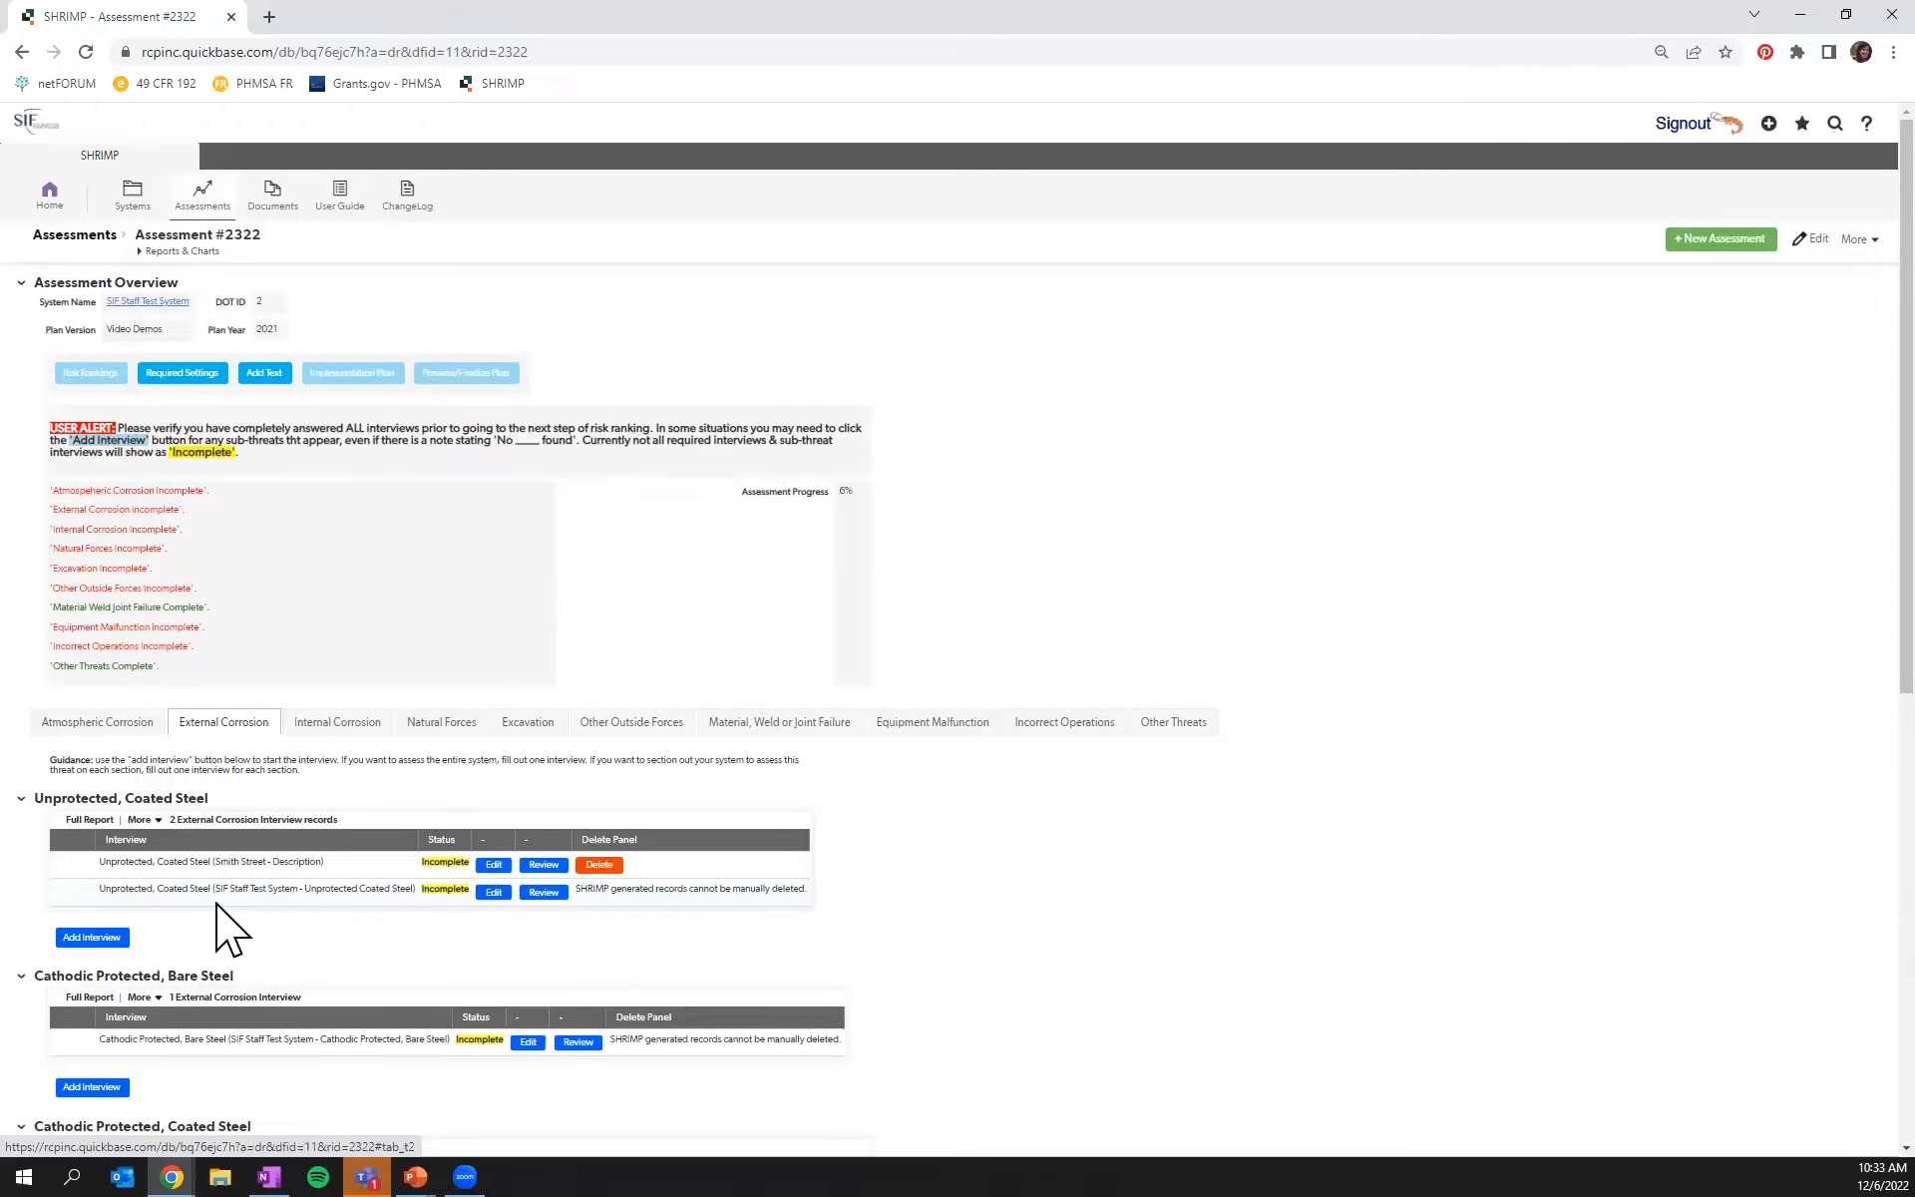
{"action": "left_click", "coordinate": [107, 943]}
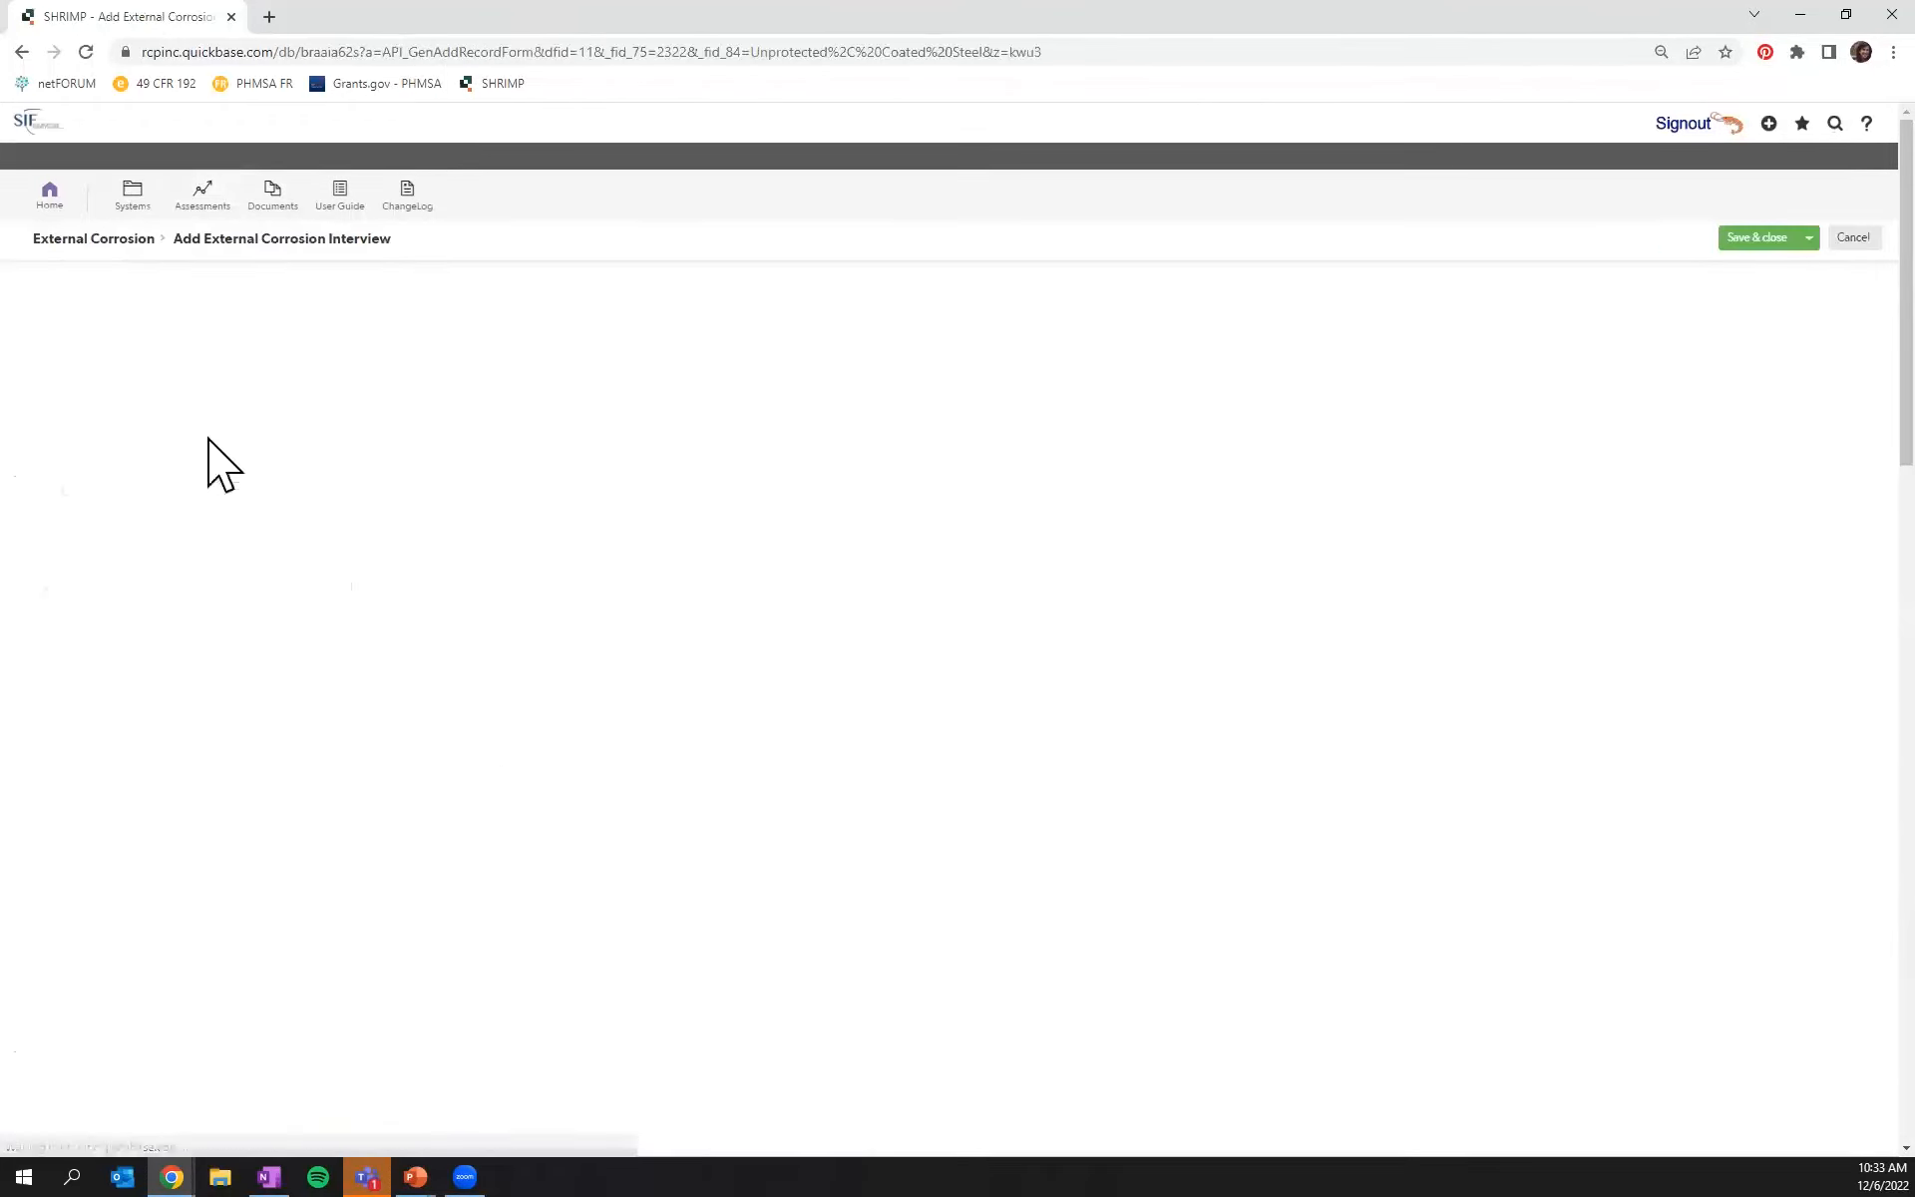
Fill in the interview with section "Main Street" and description "Description", and save and close it
{"action": "left_click", "coordinate": [201, 493]}
{"action": "type", "text": "M"}
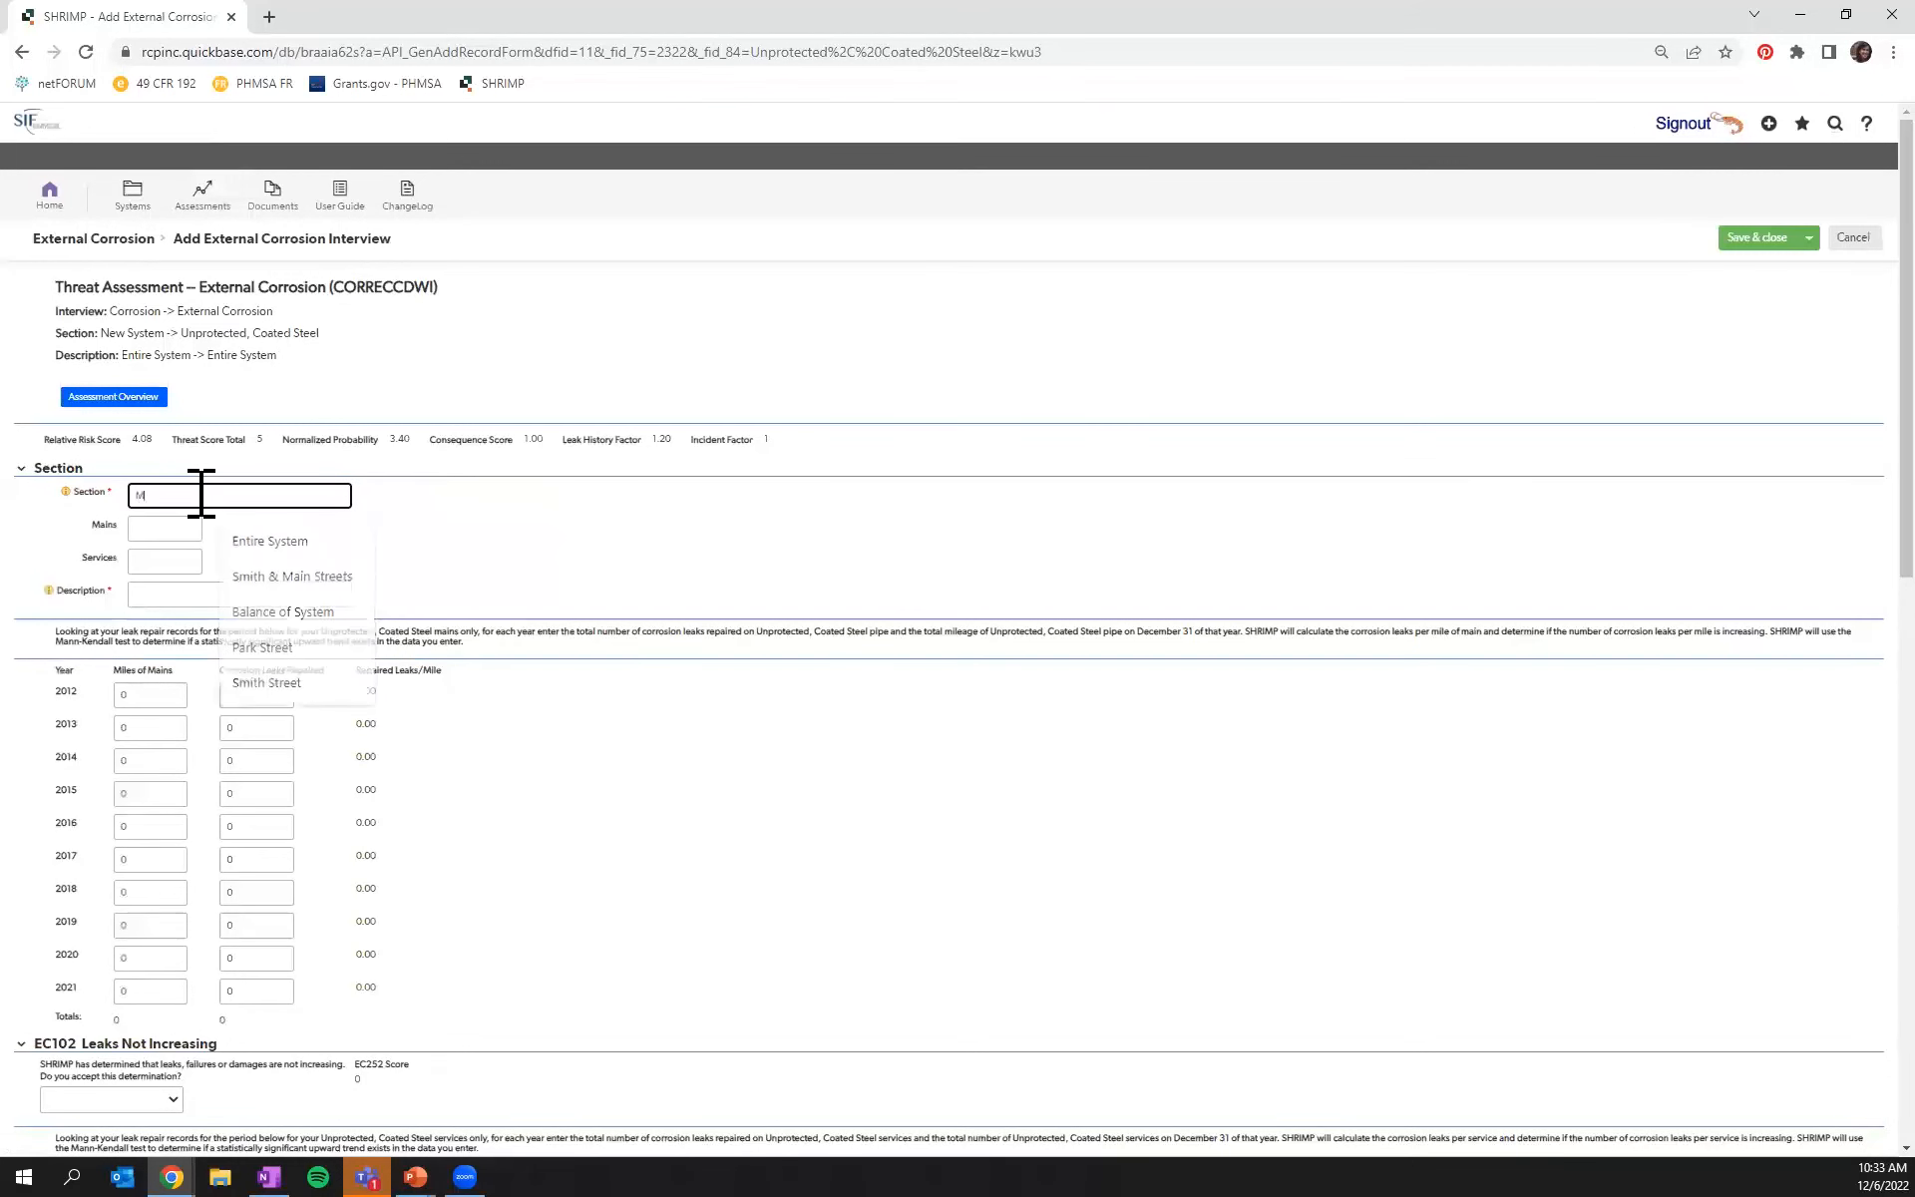
{"action": "type", "text": "ain Street"}
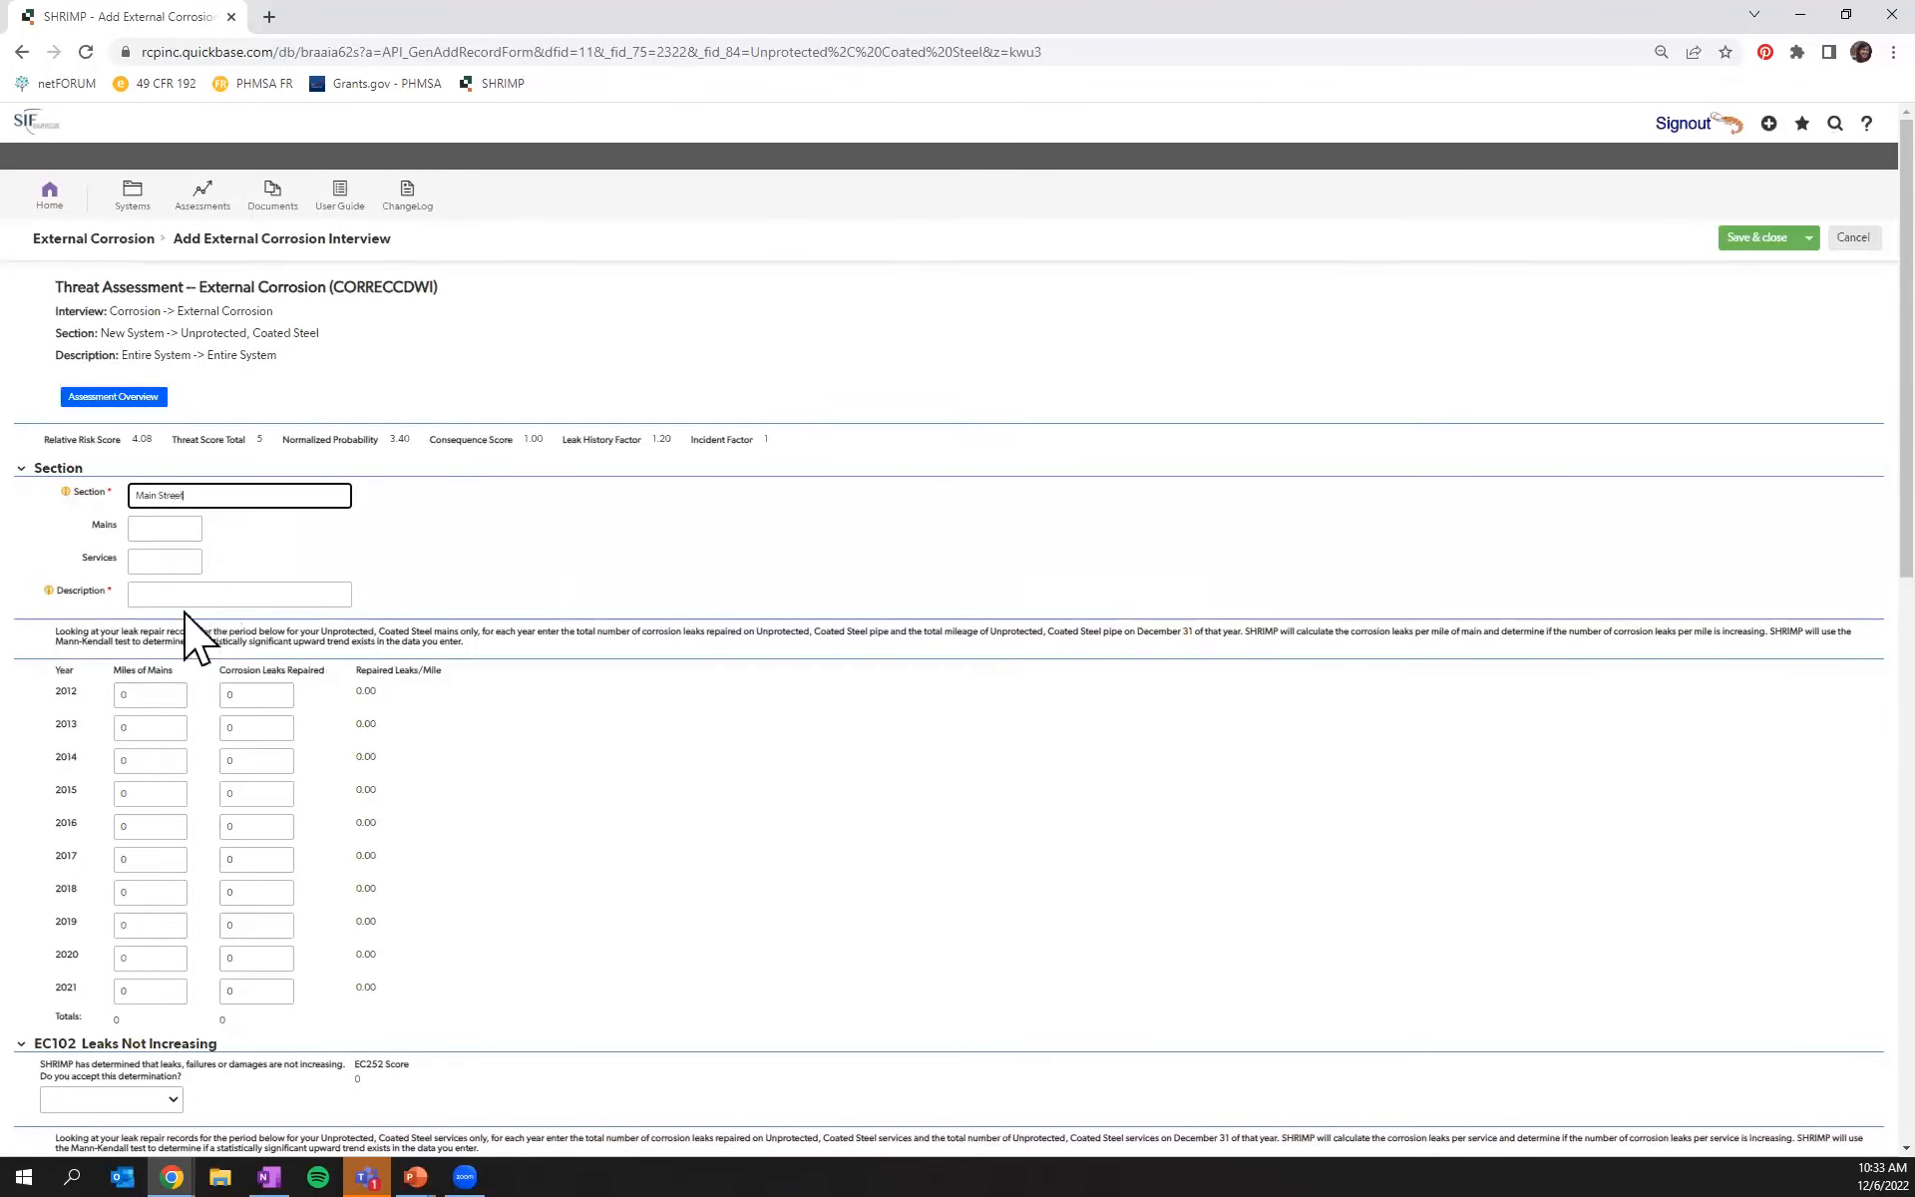
{"action": "left_click", "coordinate": [192, 594]}
{"action": "type", "text": "Descri"}
{"action": "type", "text": "pti"}
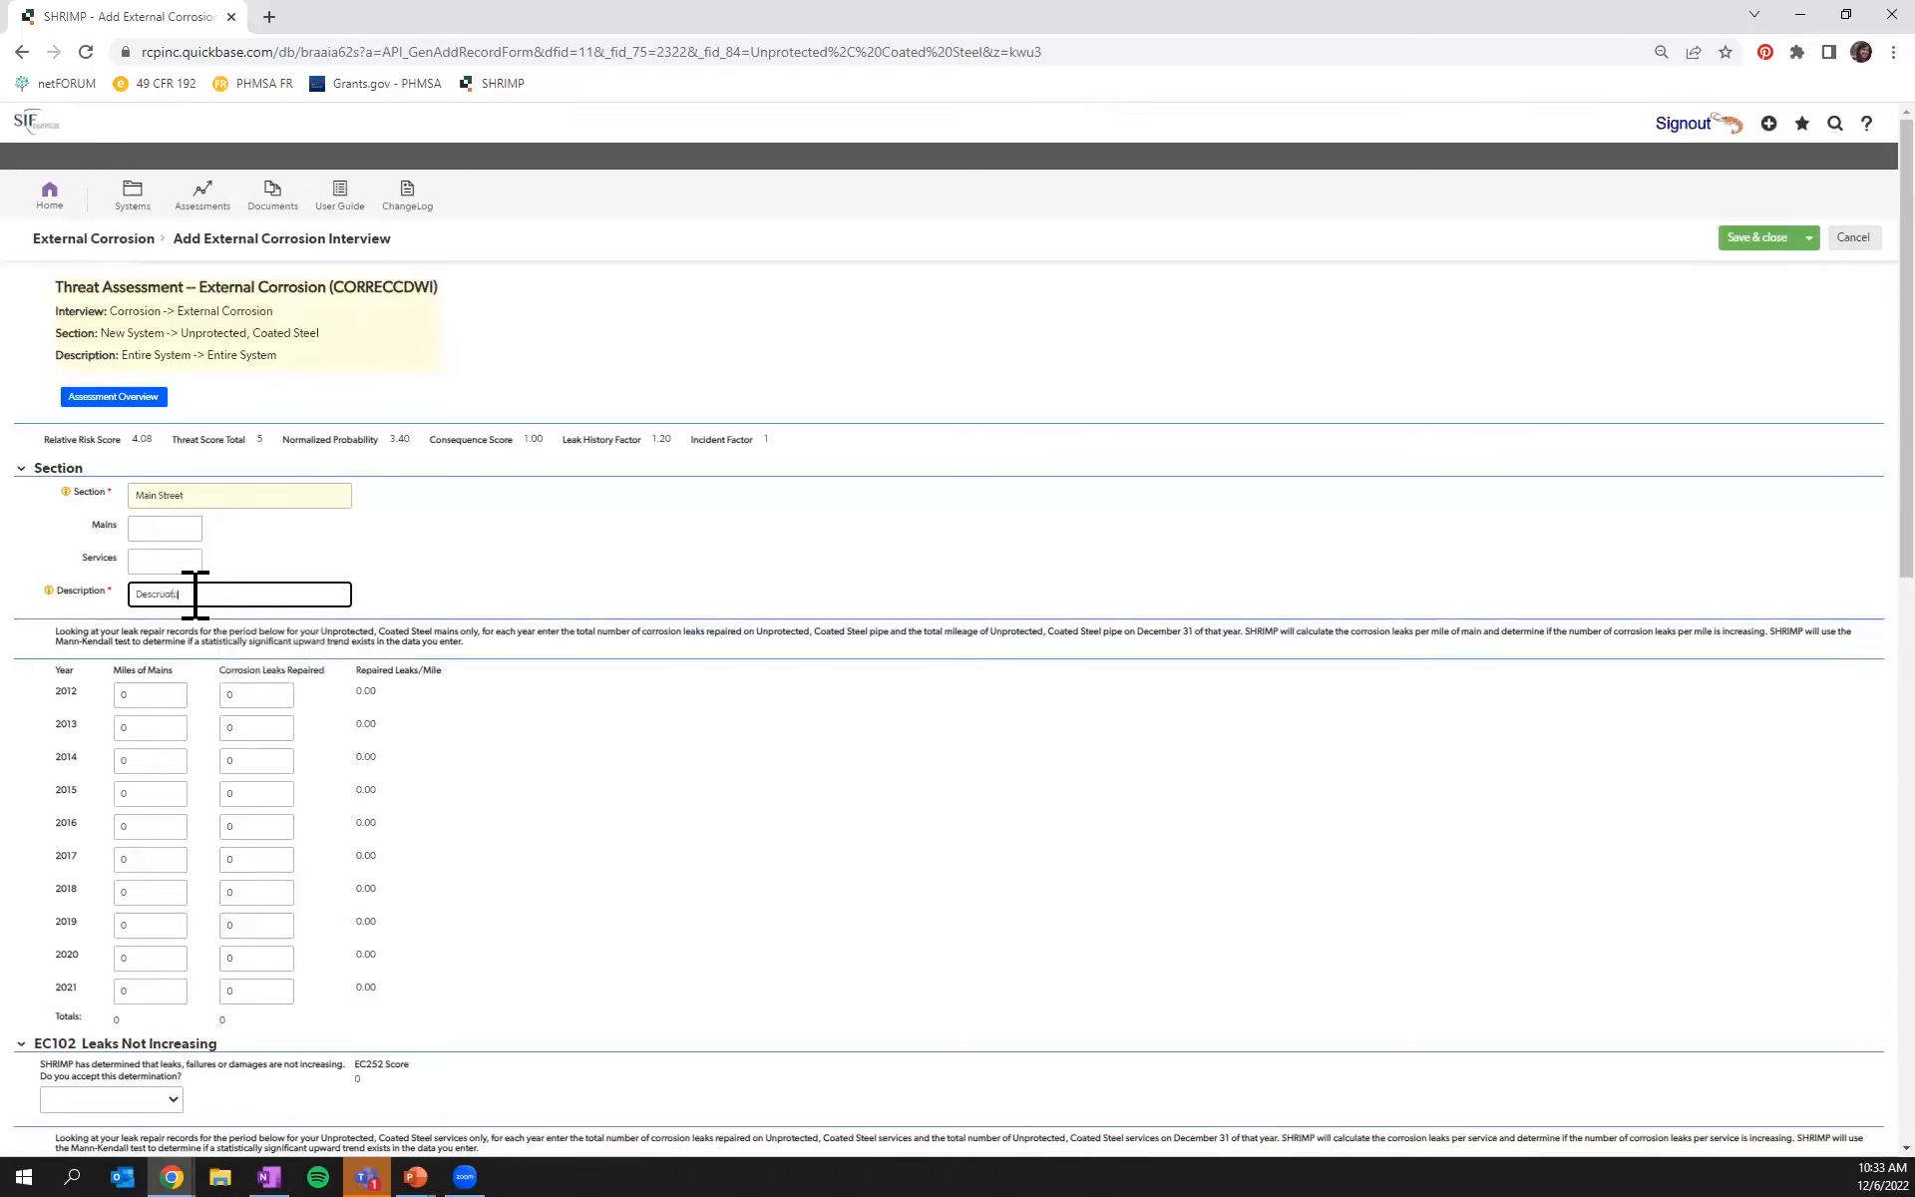
{"action": "key", "text": "BackSpace"}
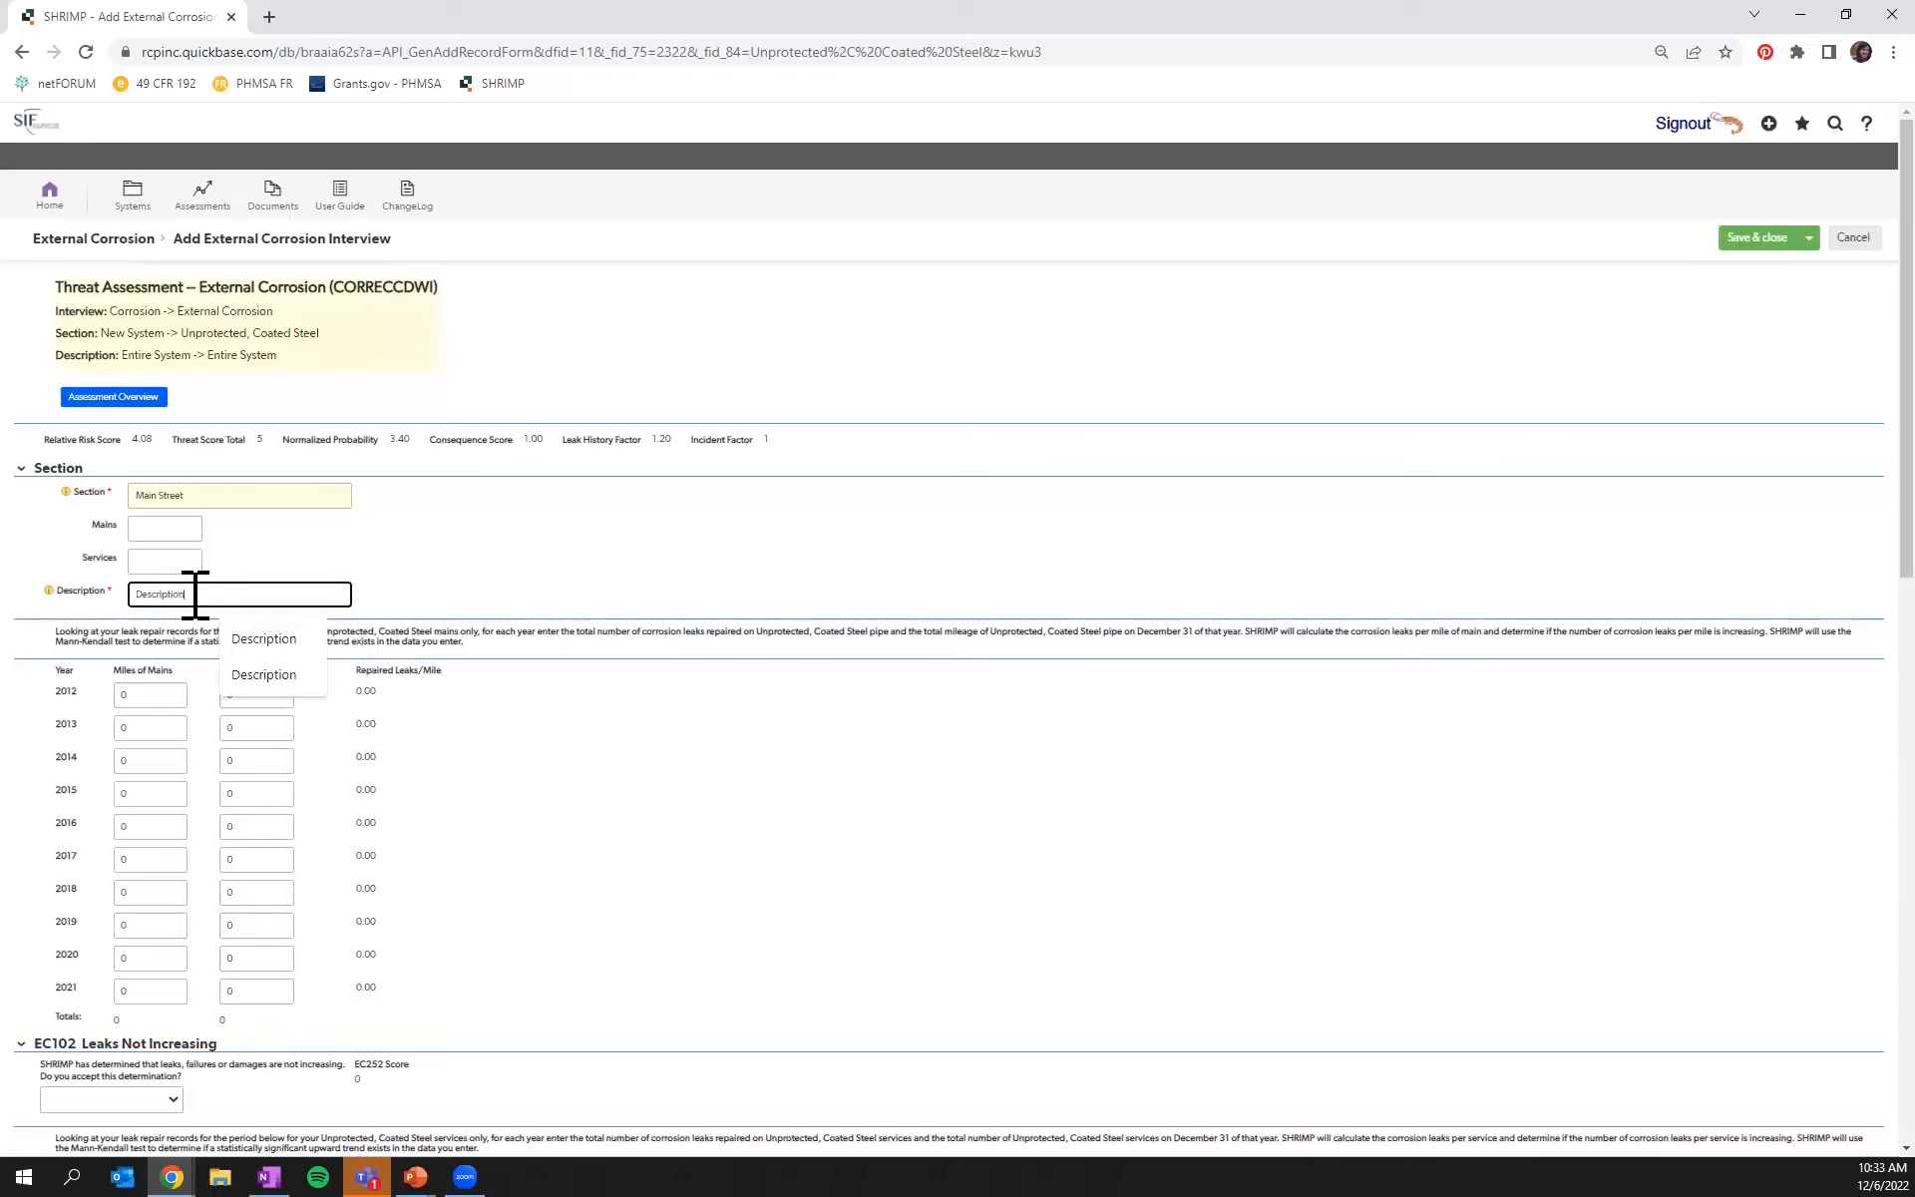
{"action": "left_click", "coordinate": [1758, 241]}
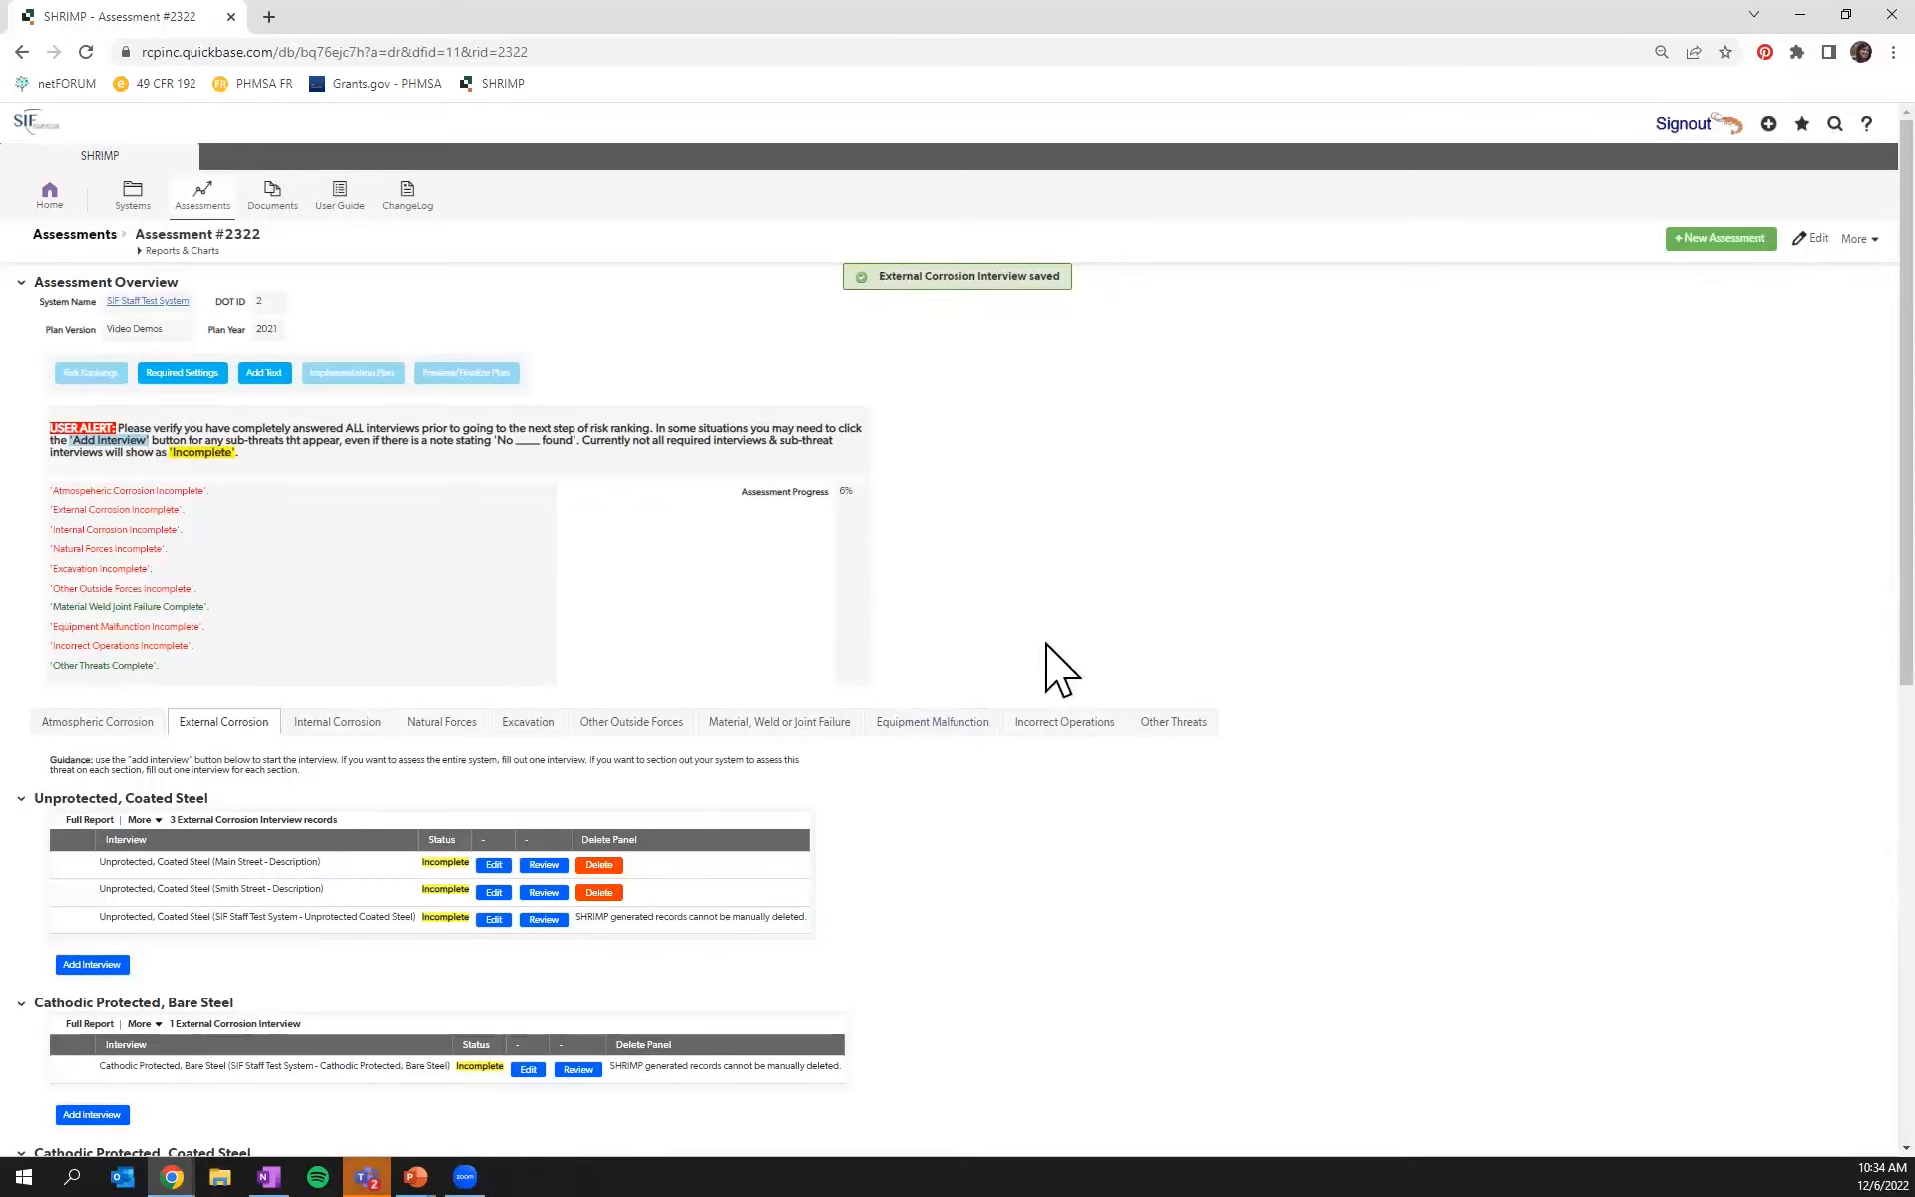
Look through the interview lists for the Other Outside Forces, Other Threats and Natural Forces threats
{"action": "left_click", "coordinate": [633, 728]}
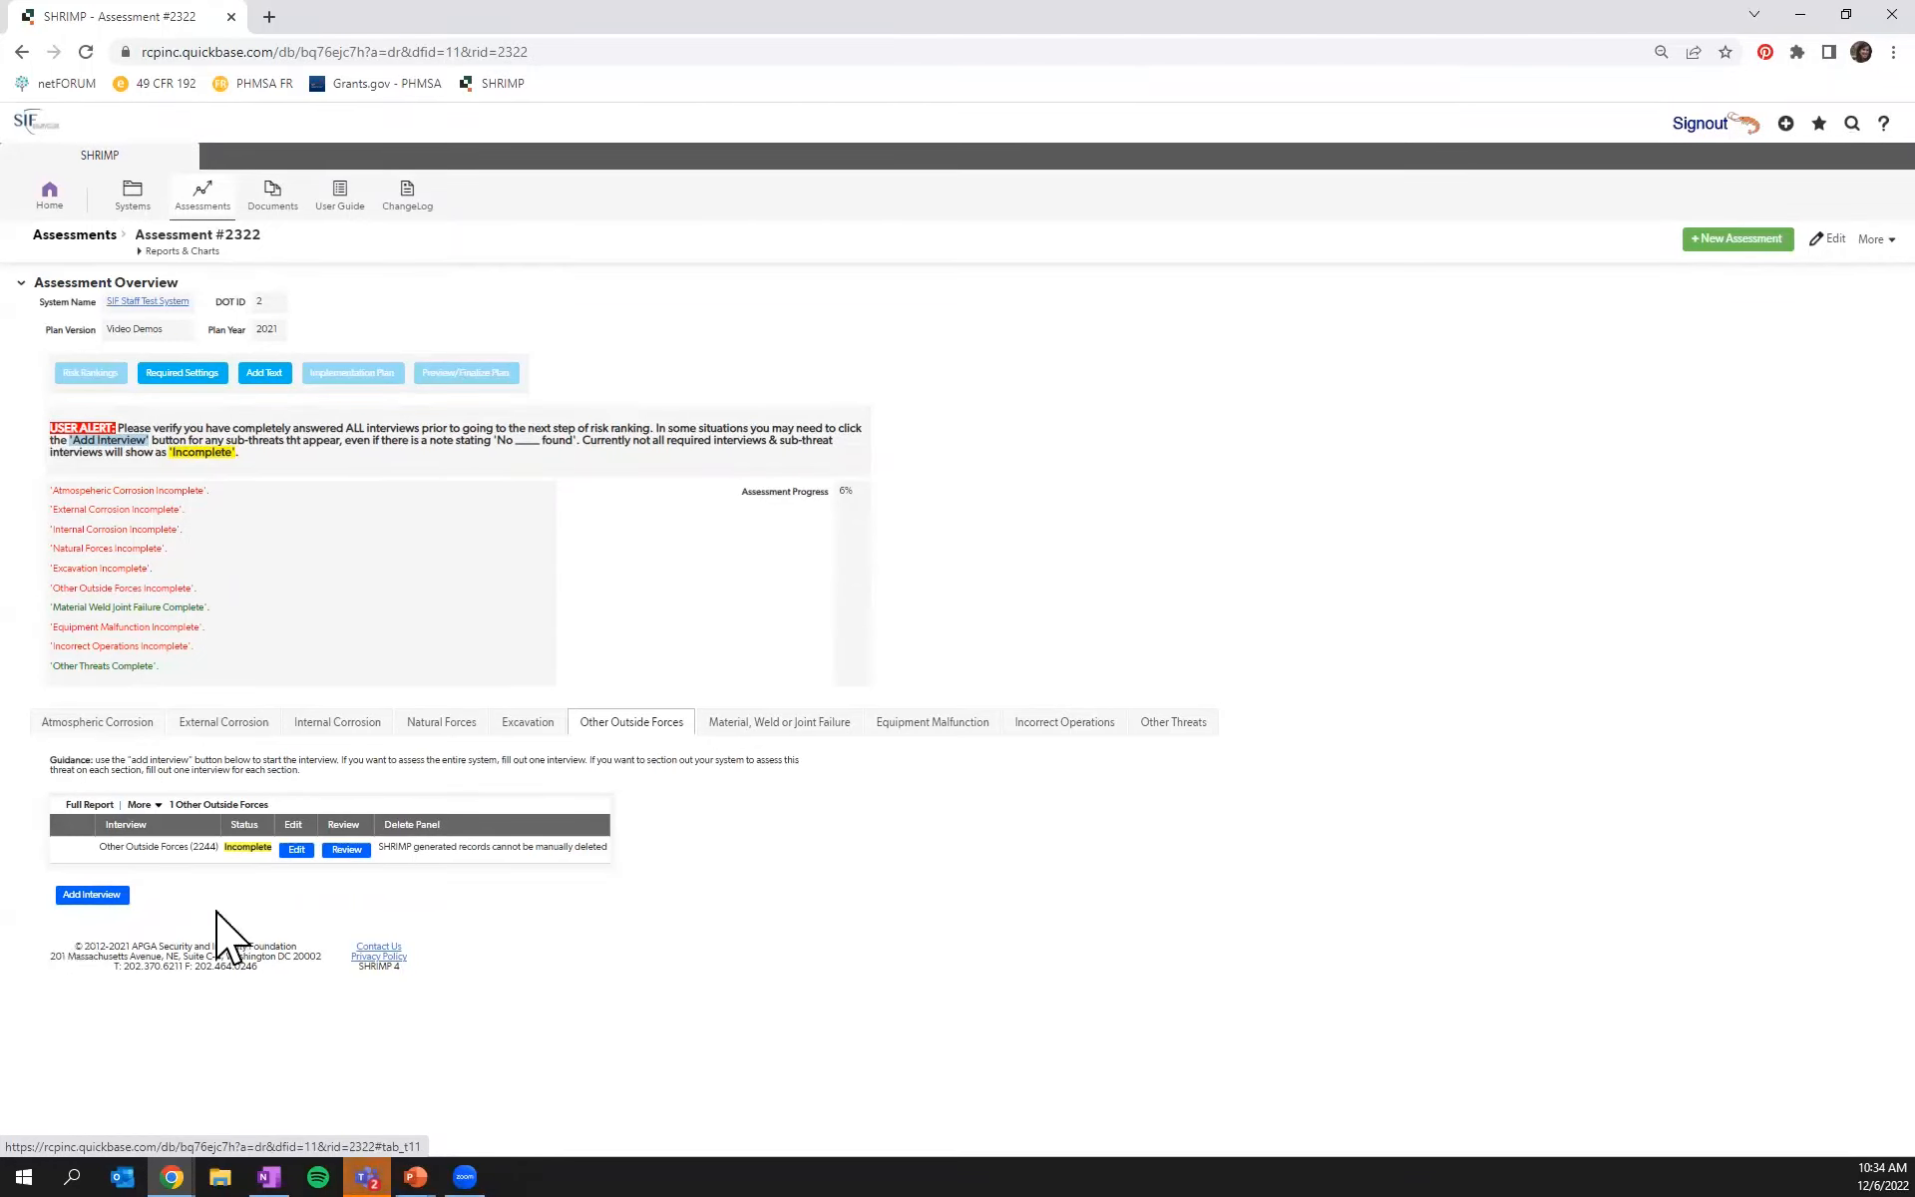
{"action": "left_click", "coordinate": [1202, 728]}
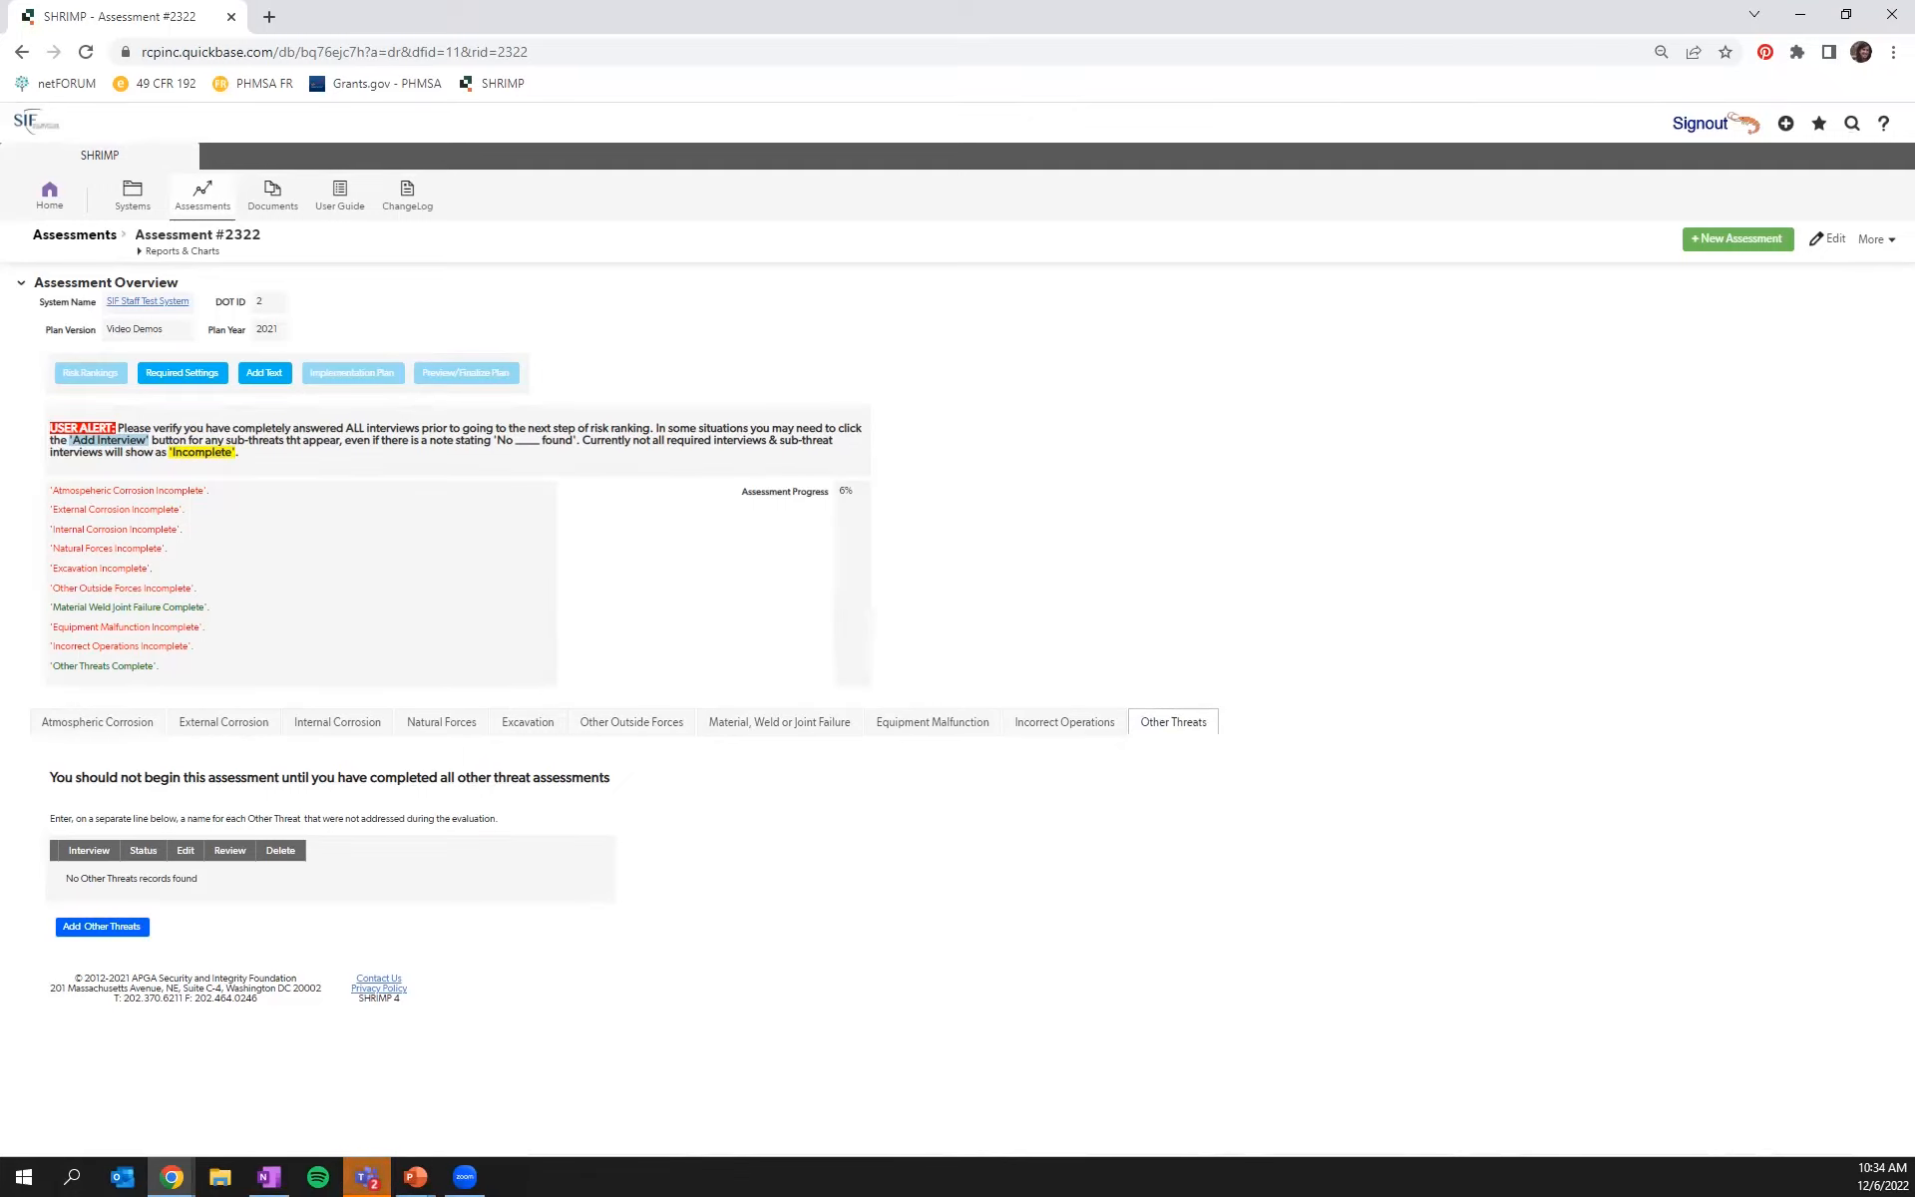
{"action": "left_click", "coordinate": [429, 726]}
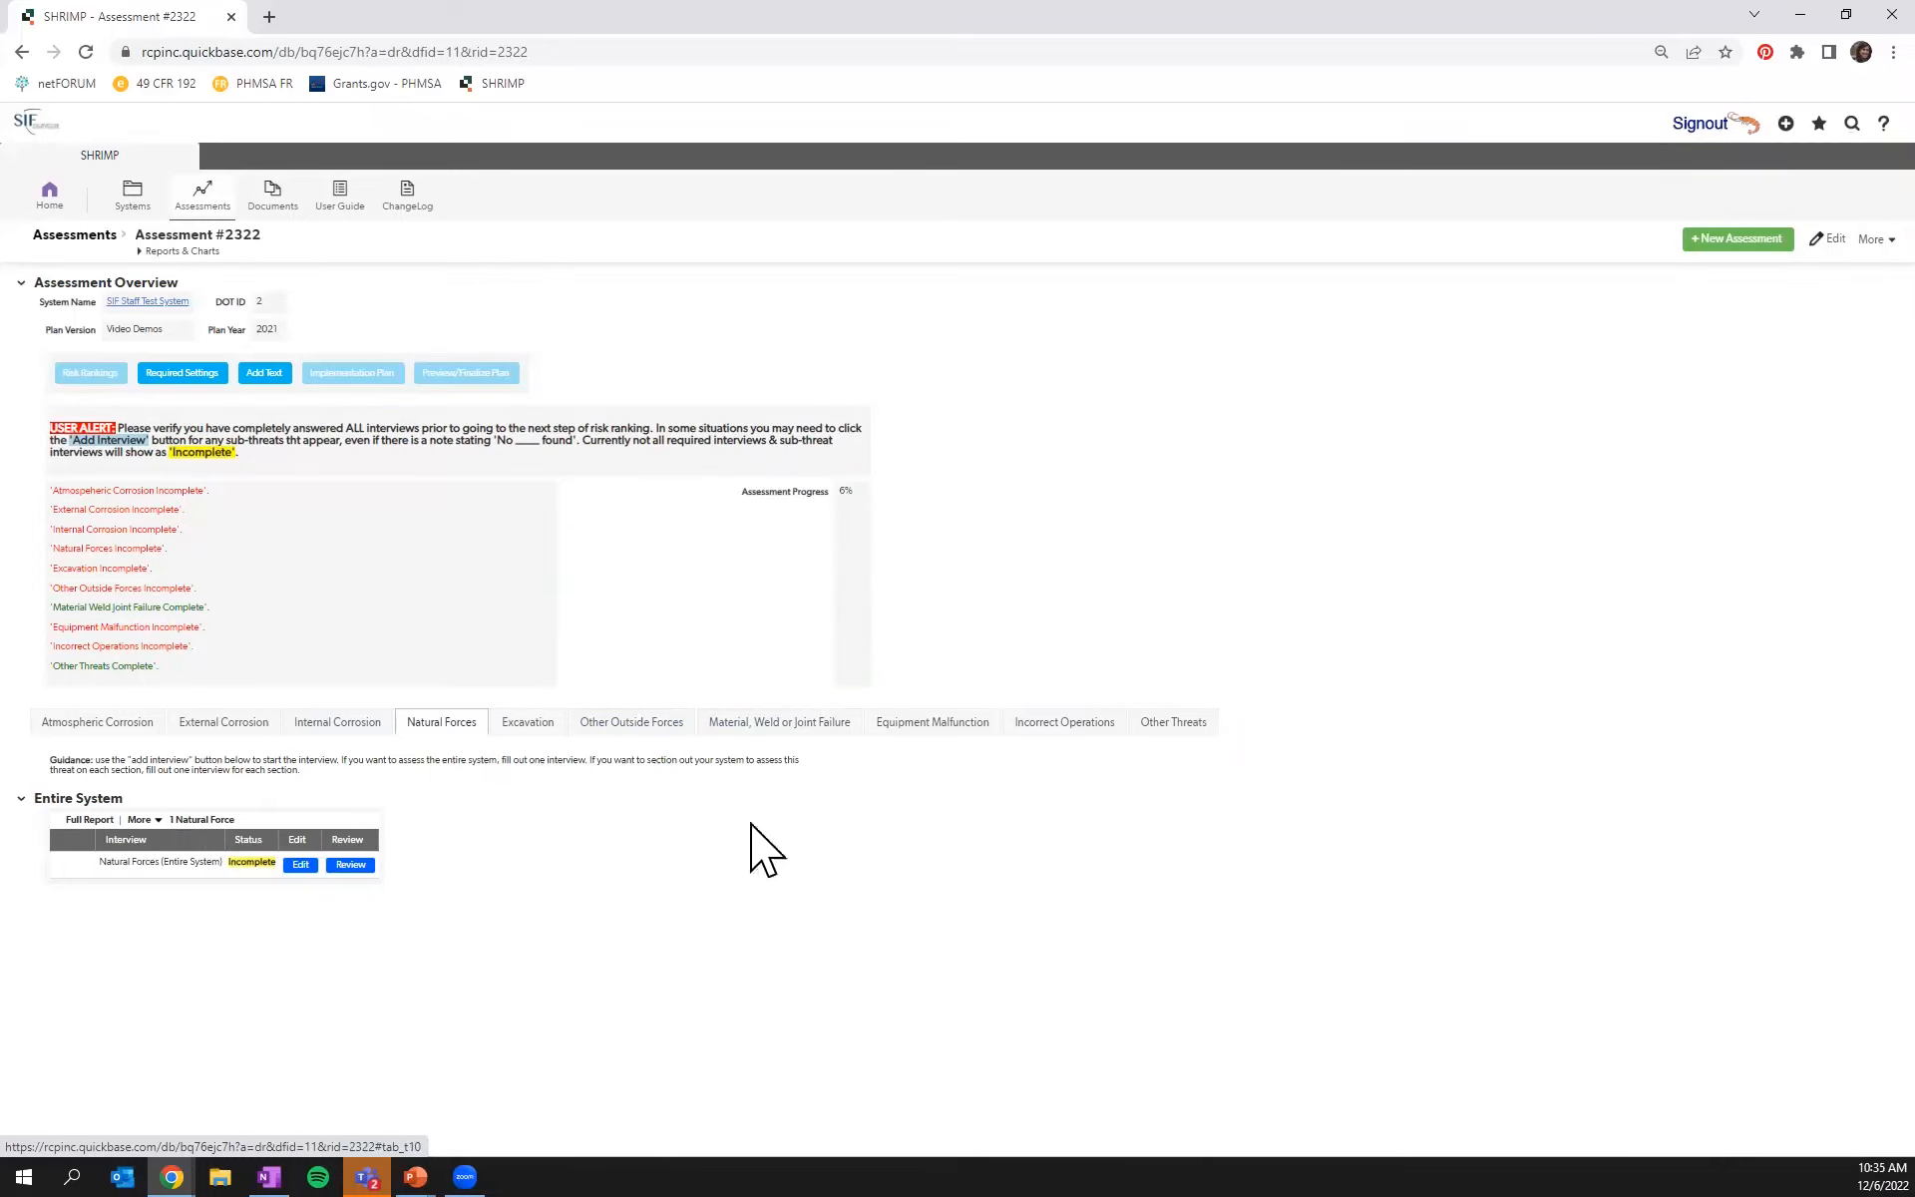
In the Entire System Material, Weld or Joint Failure interview, answer Yes to manufacturing defects experienced and to PermaLock tapping tees installed
{"action": "left_click", "coordinate": [778, 723]}
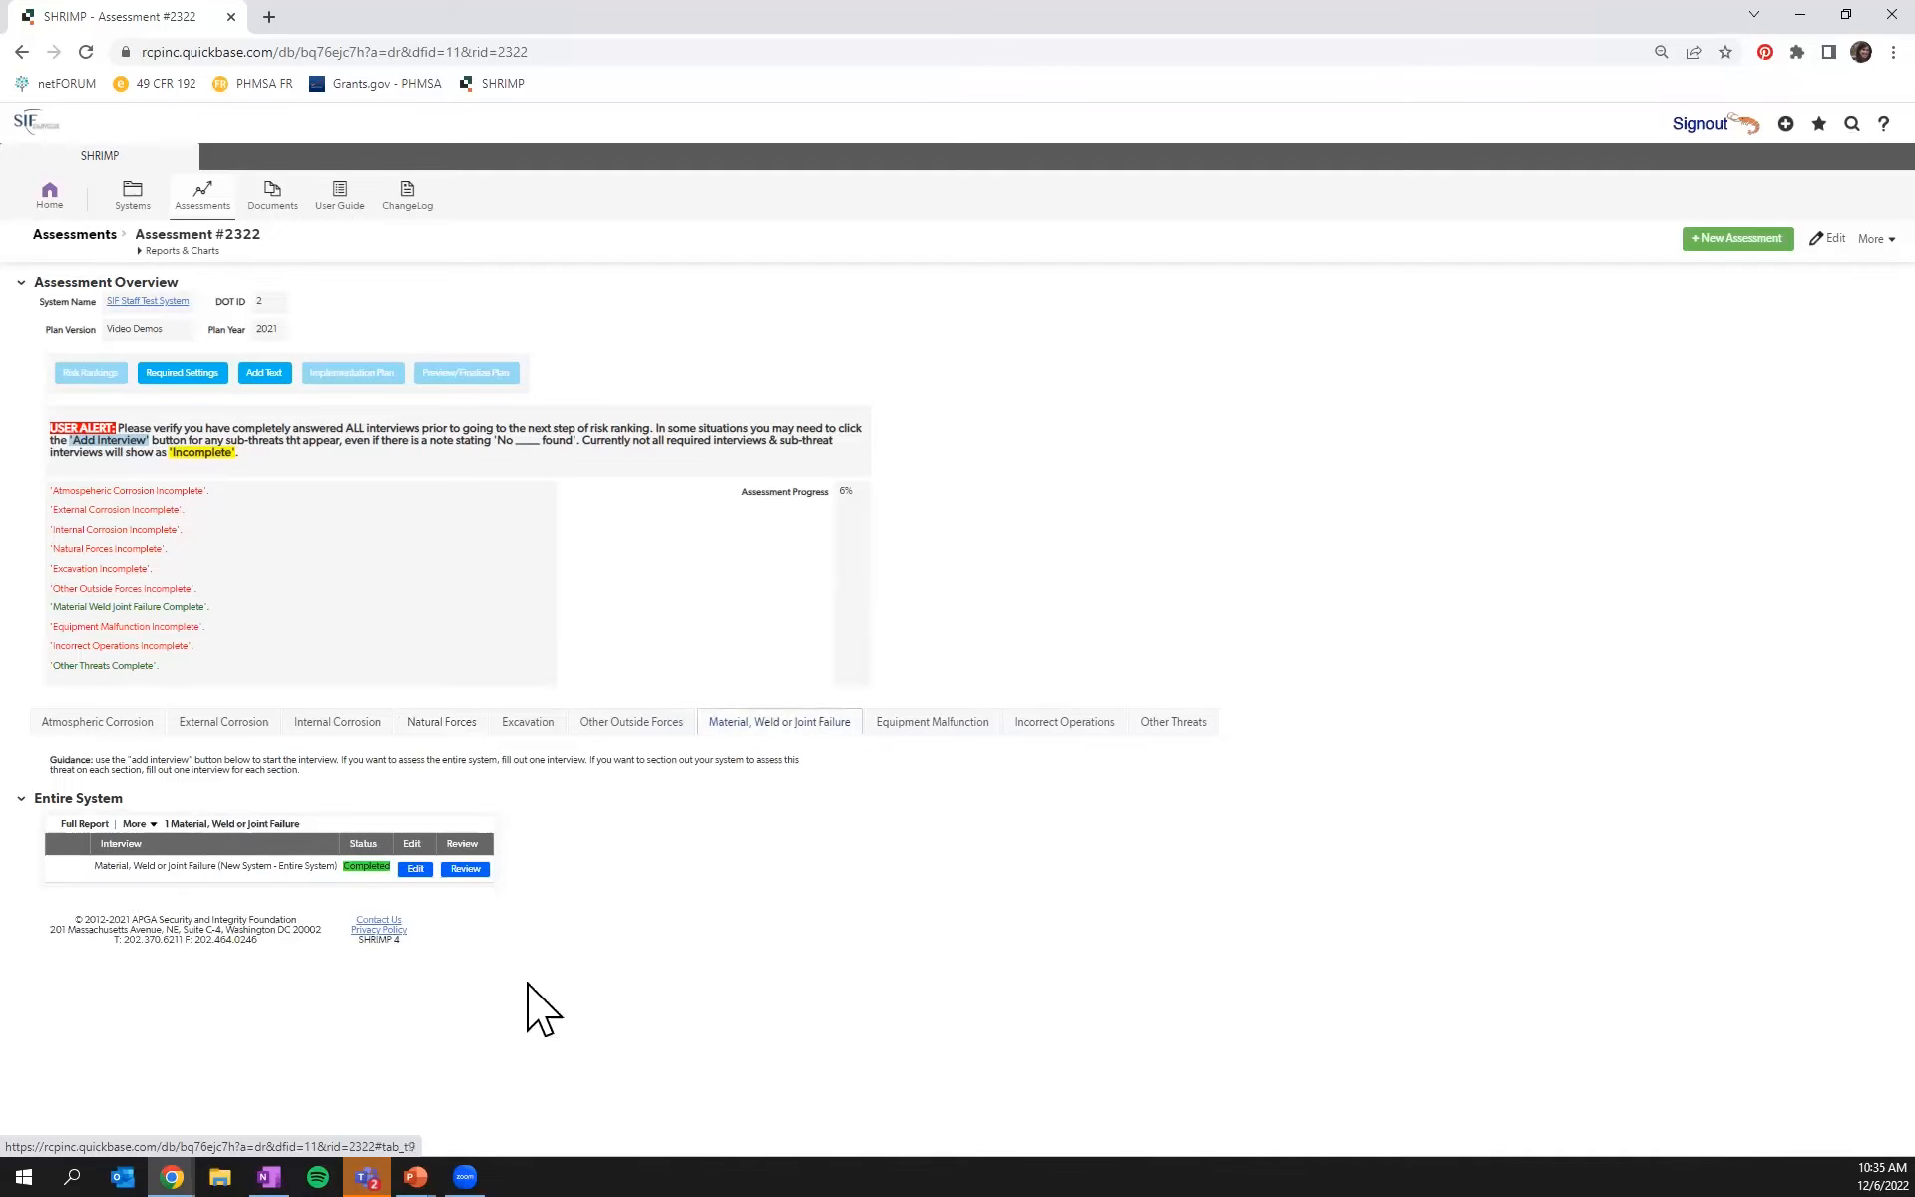
{"action": "left_click", "coordinate": [431, 873]}
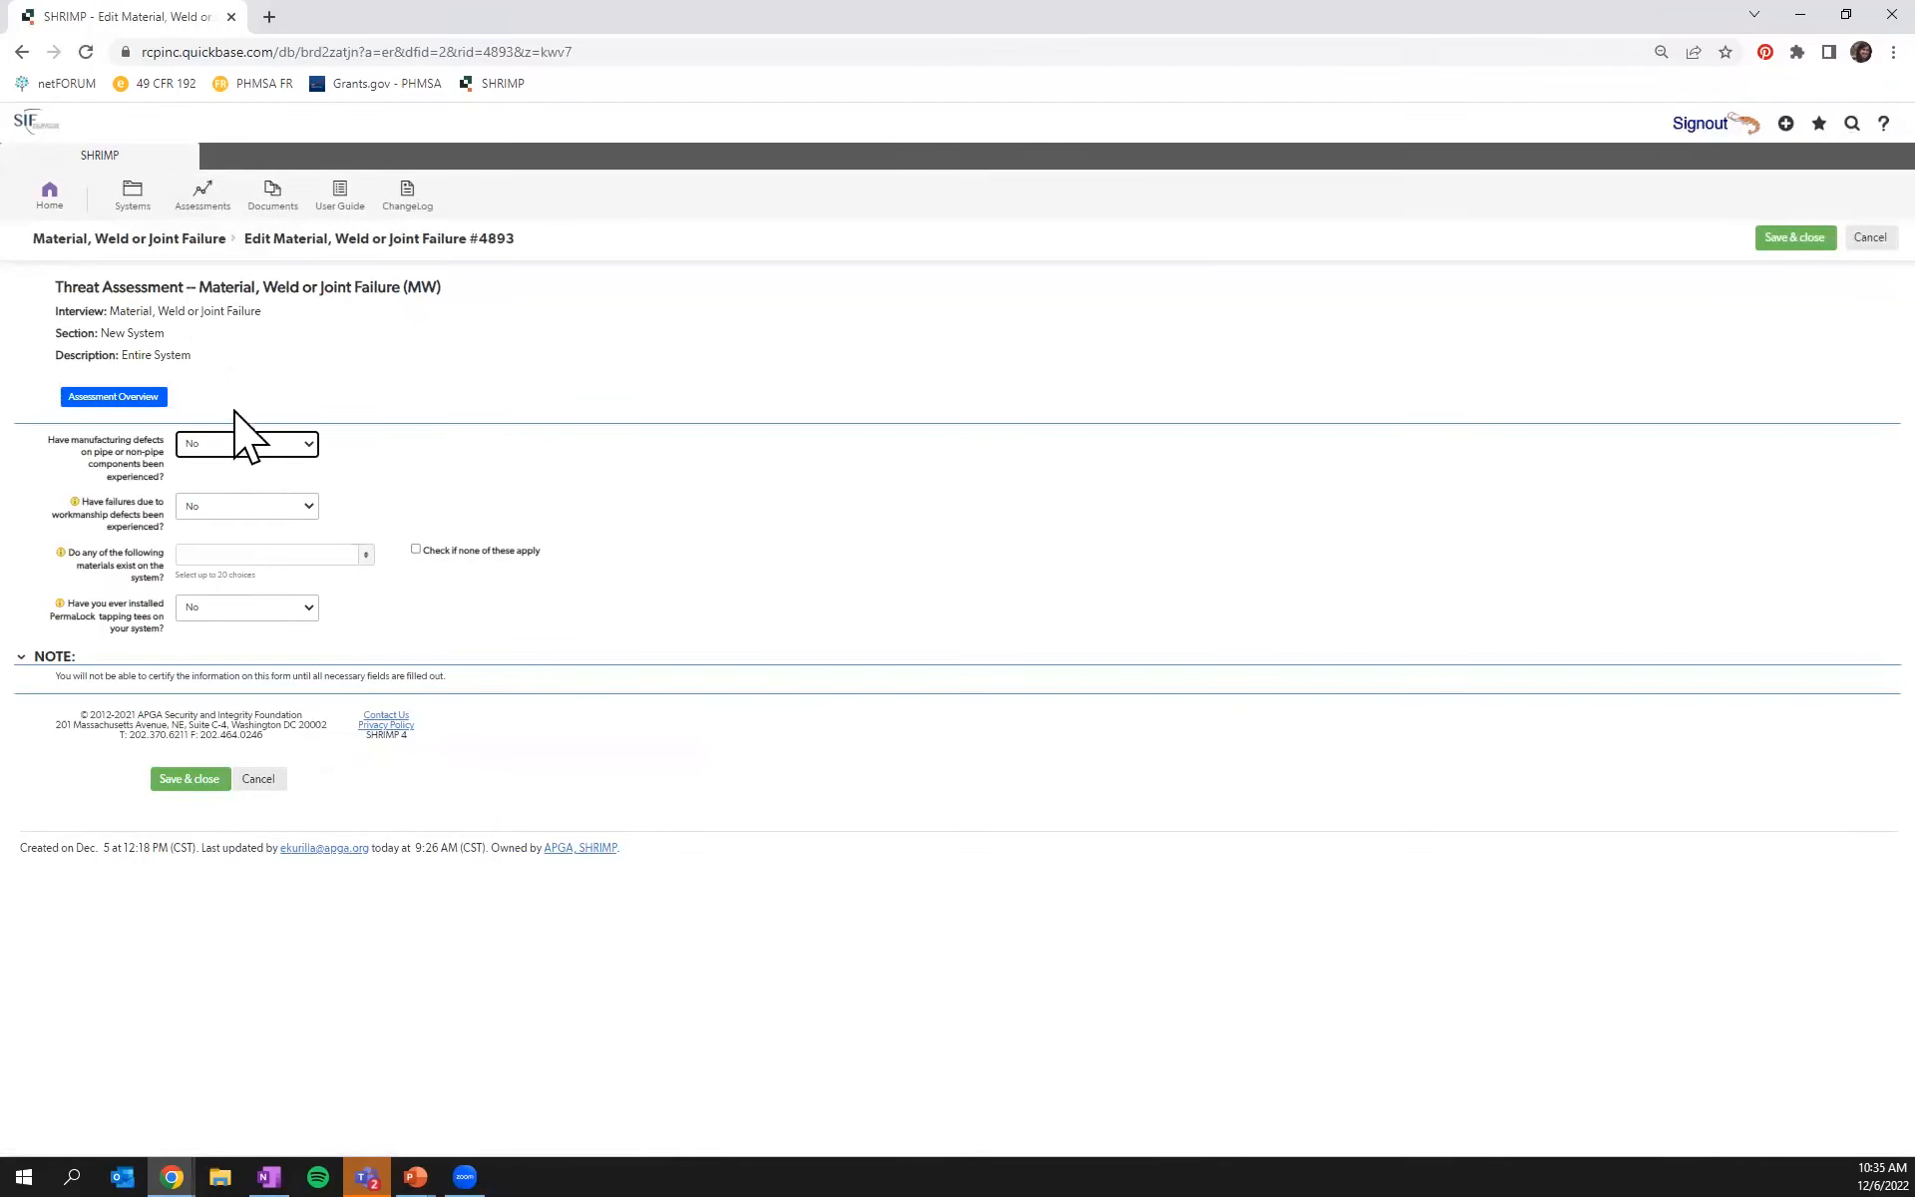
{"action": "left_click", "coordinate": [213, 448]}
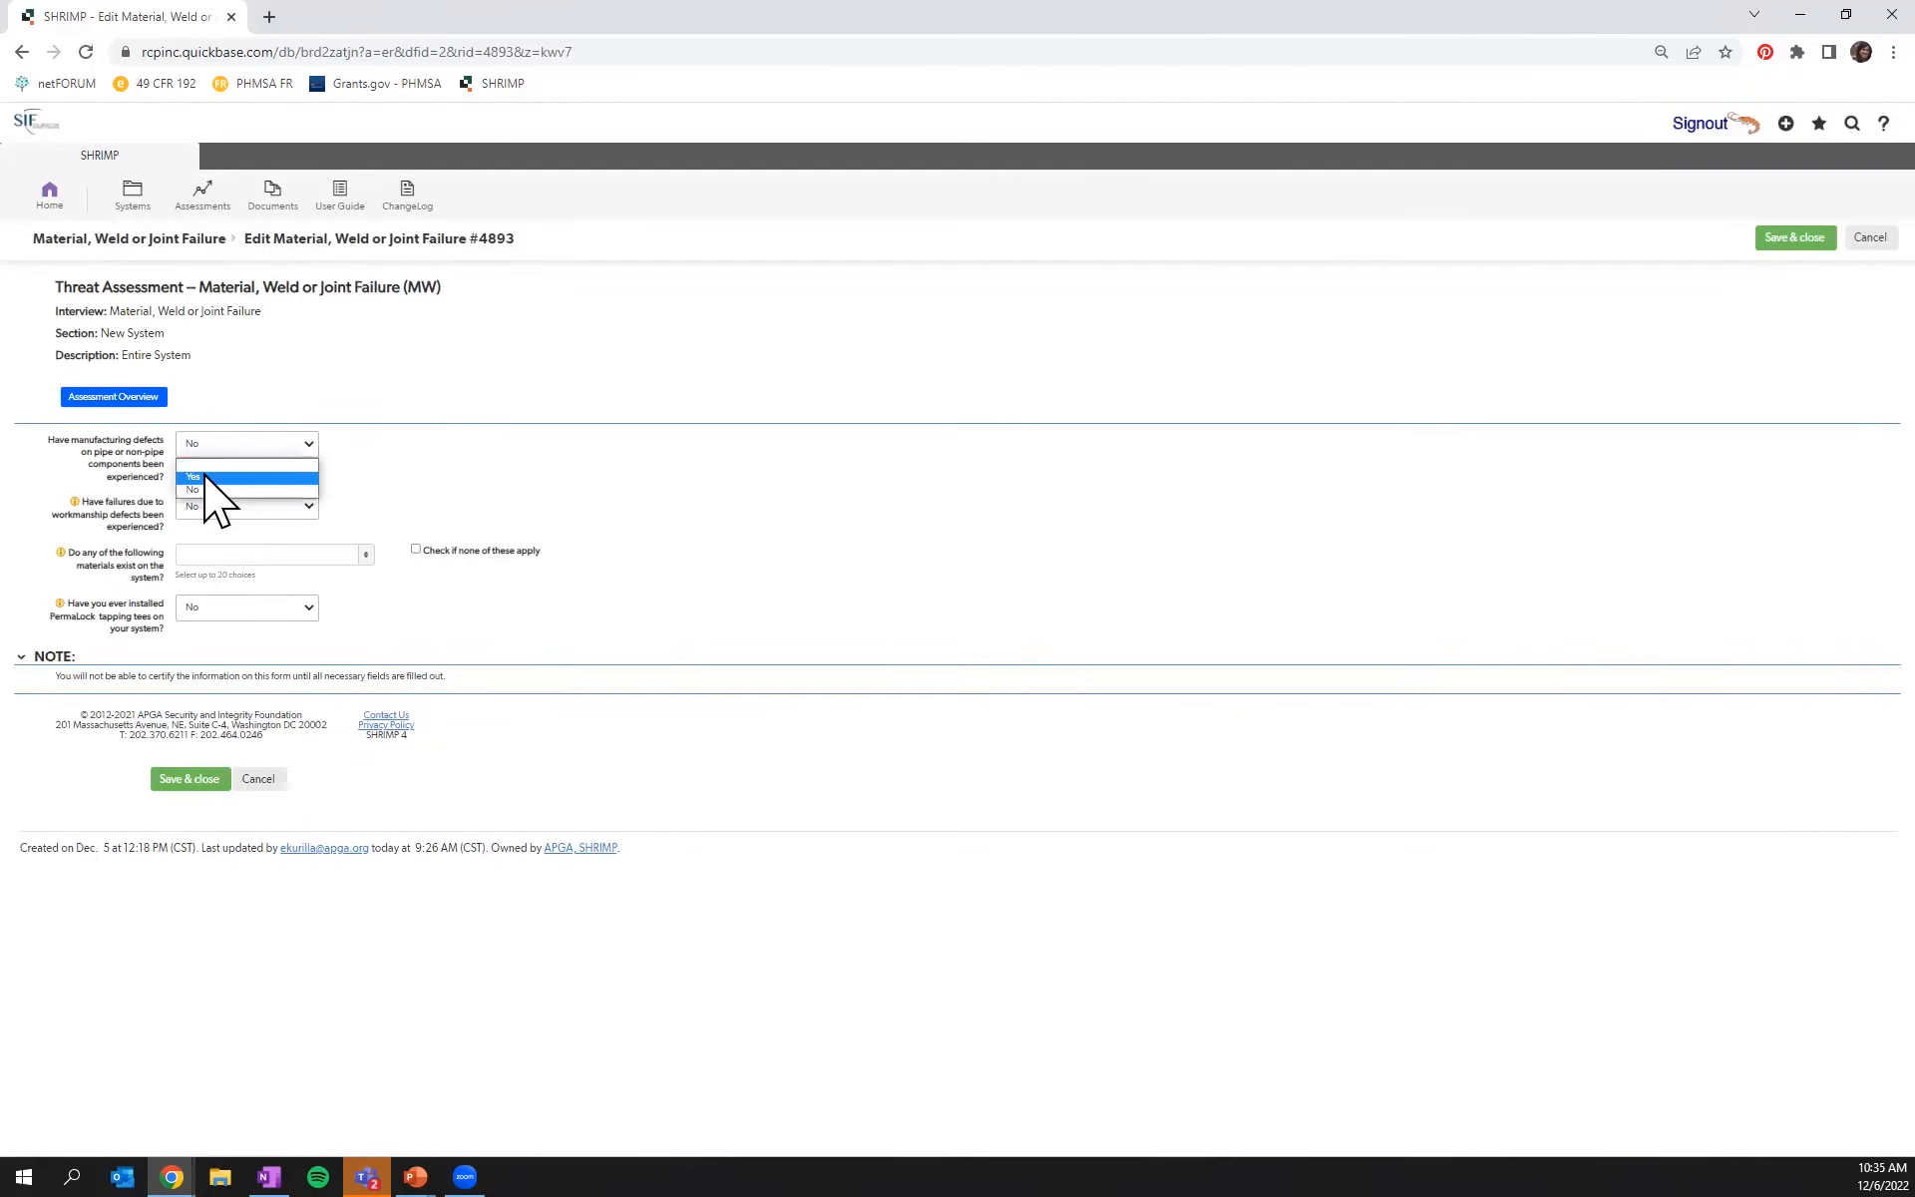
{"action": "left_click", "coordinate": [205, 477]}
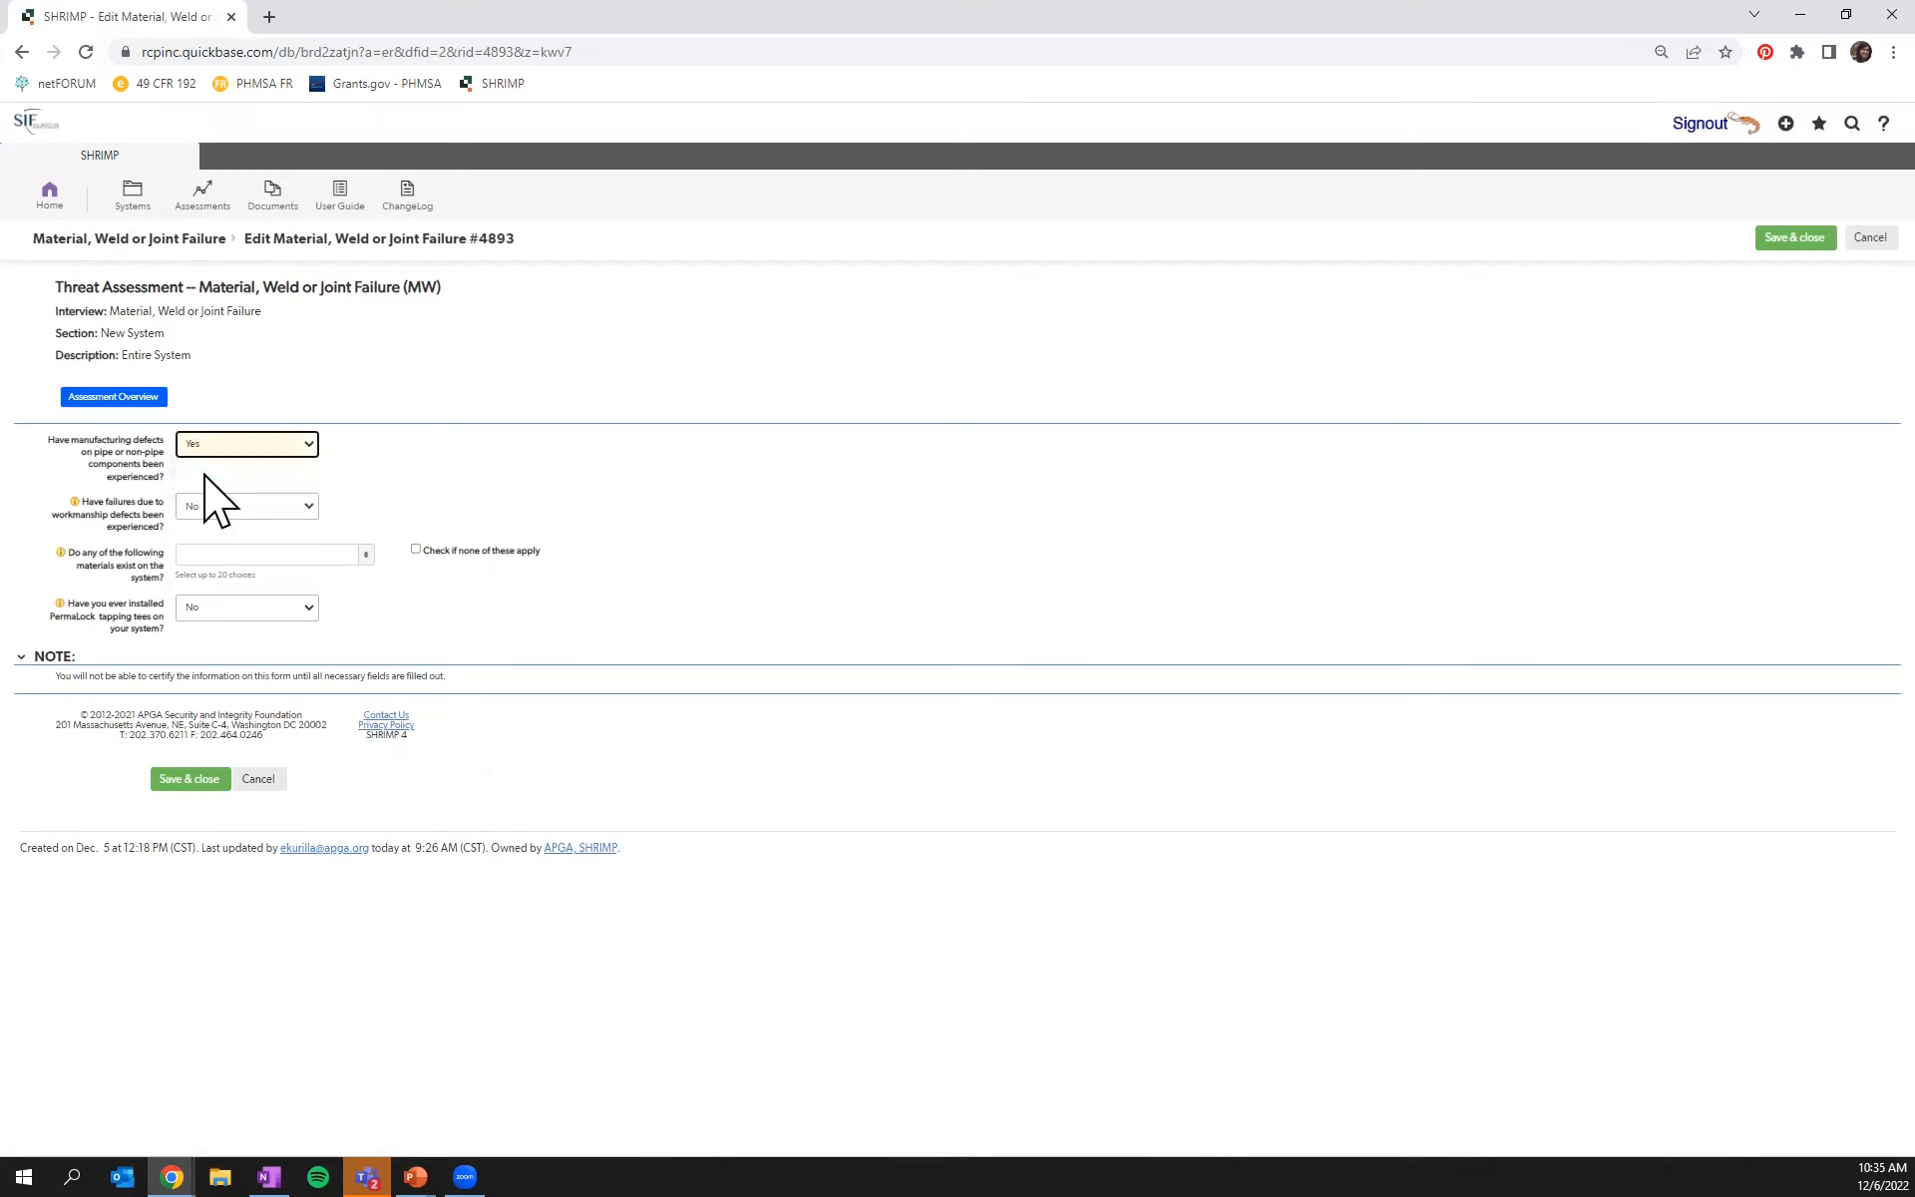
{"action": "left_click", "coordinate": [228, 611]}
{"action": "left_click", "coordinate": [222, 640]}
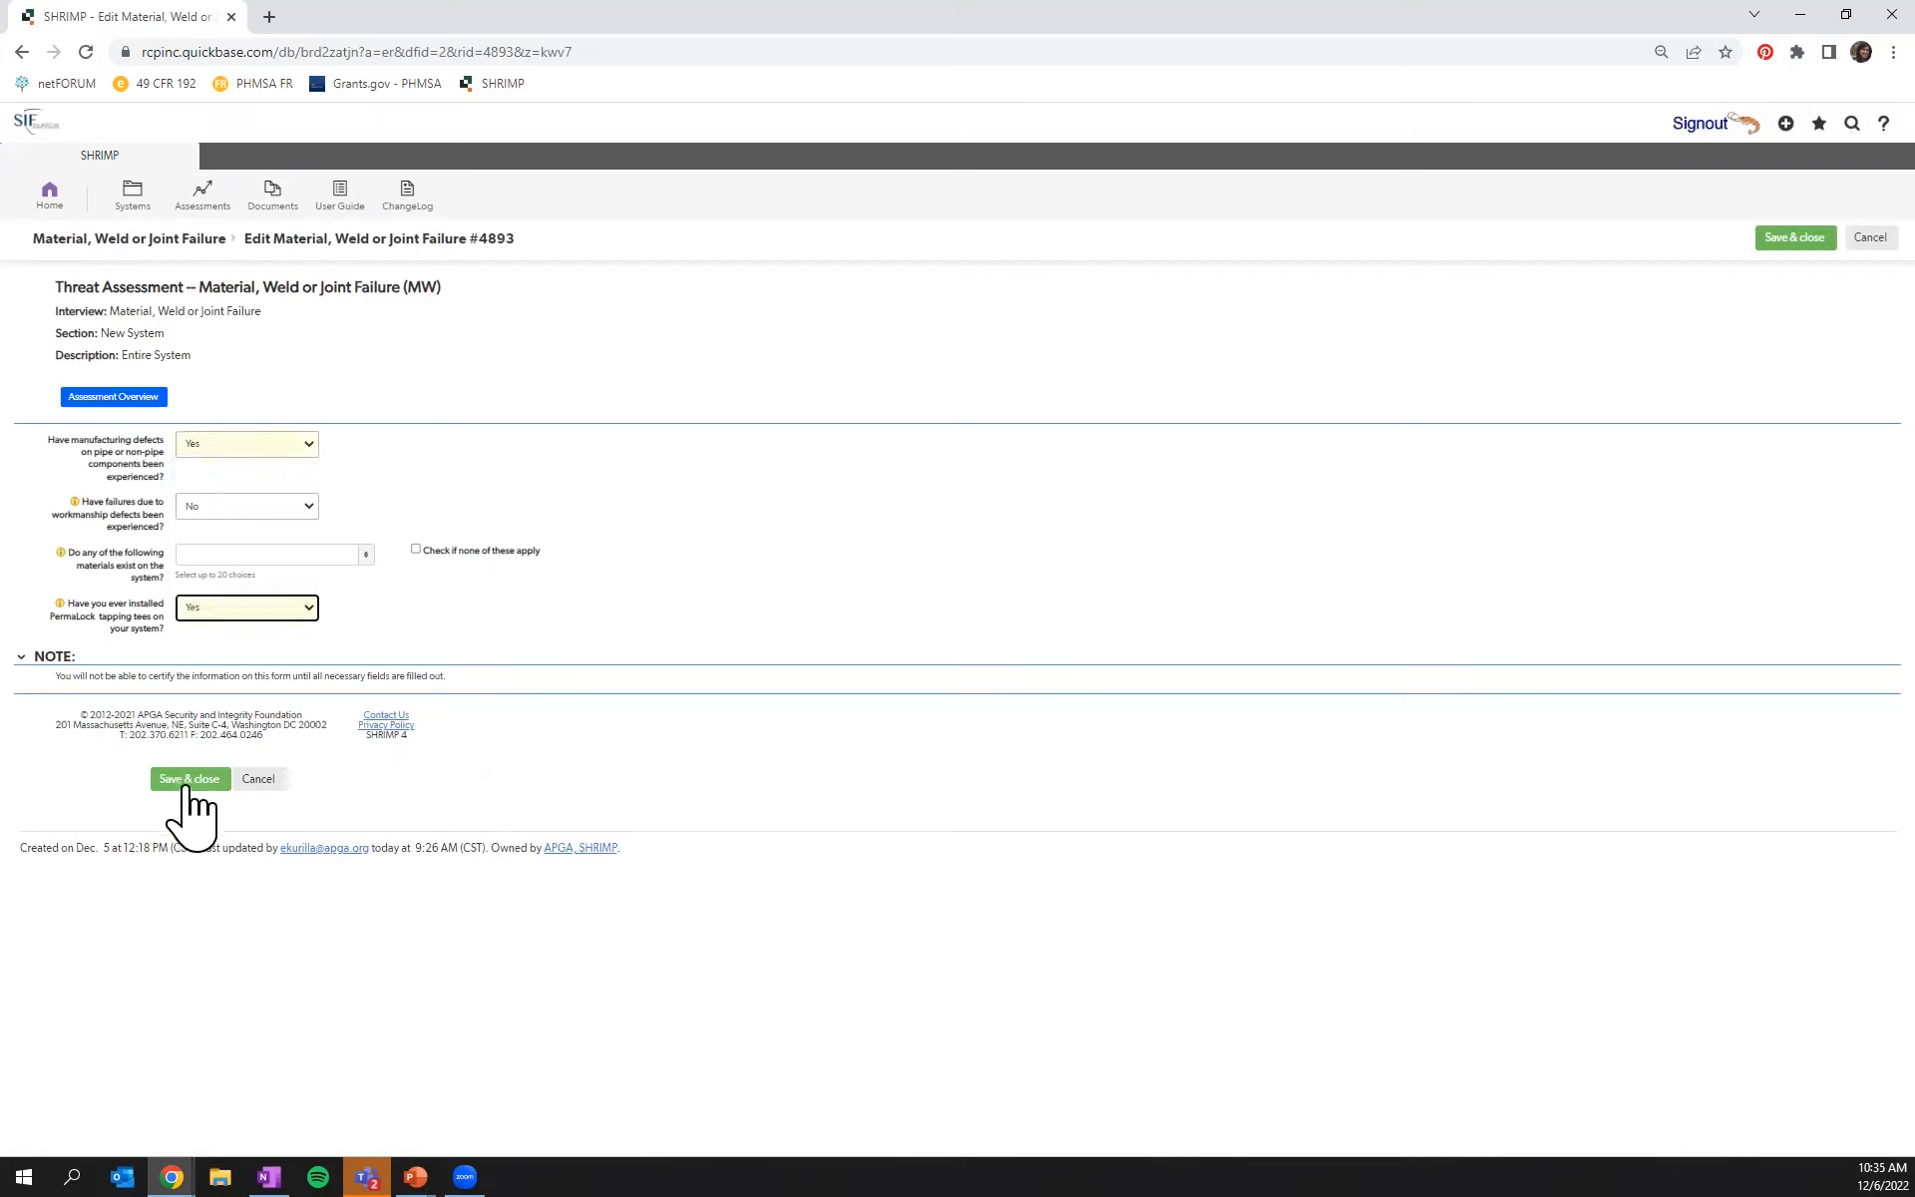
Mark that none of the listed materials apply, certify the interview as Completed, and save and close it
{"action": "left_click", "coordinate": [290, 561]}
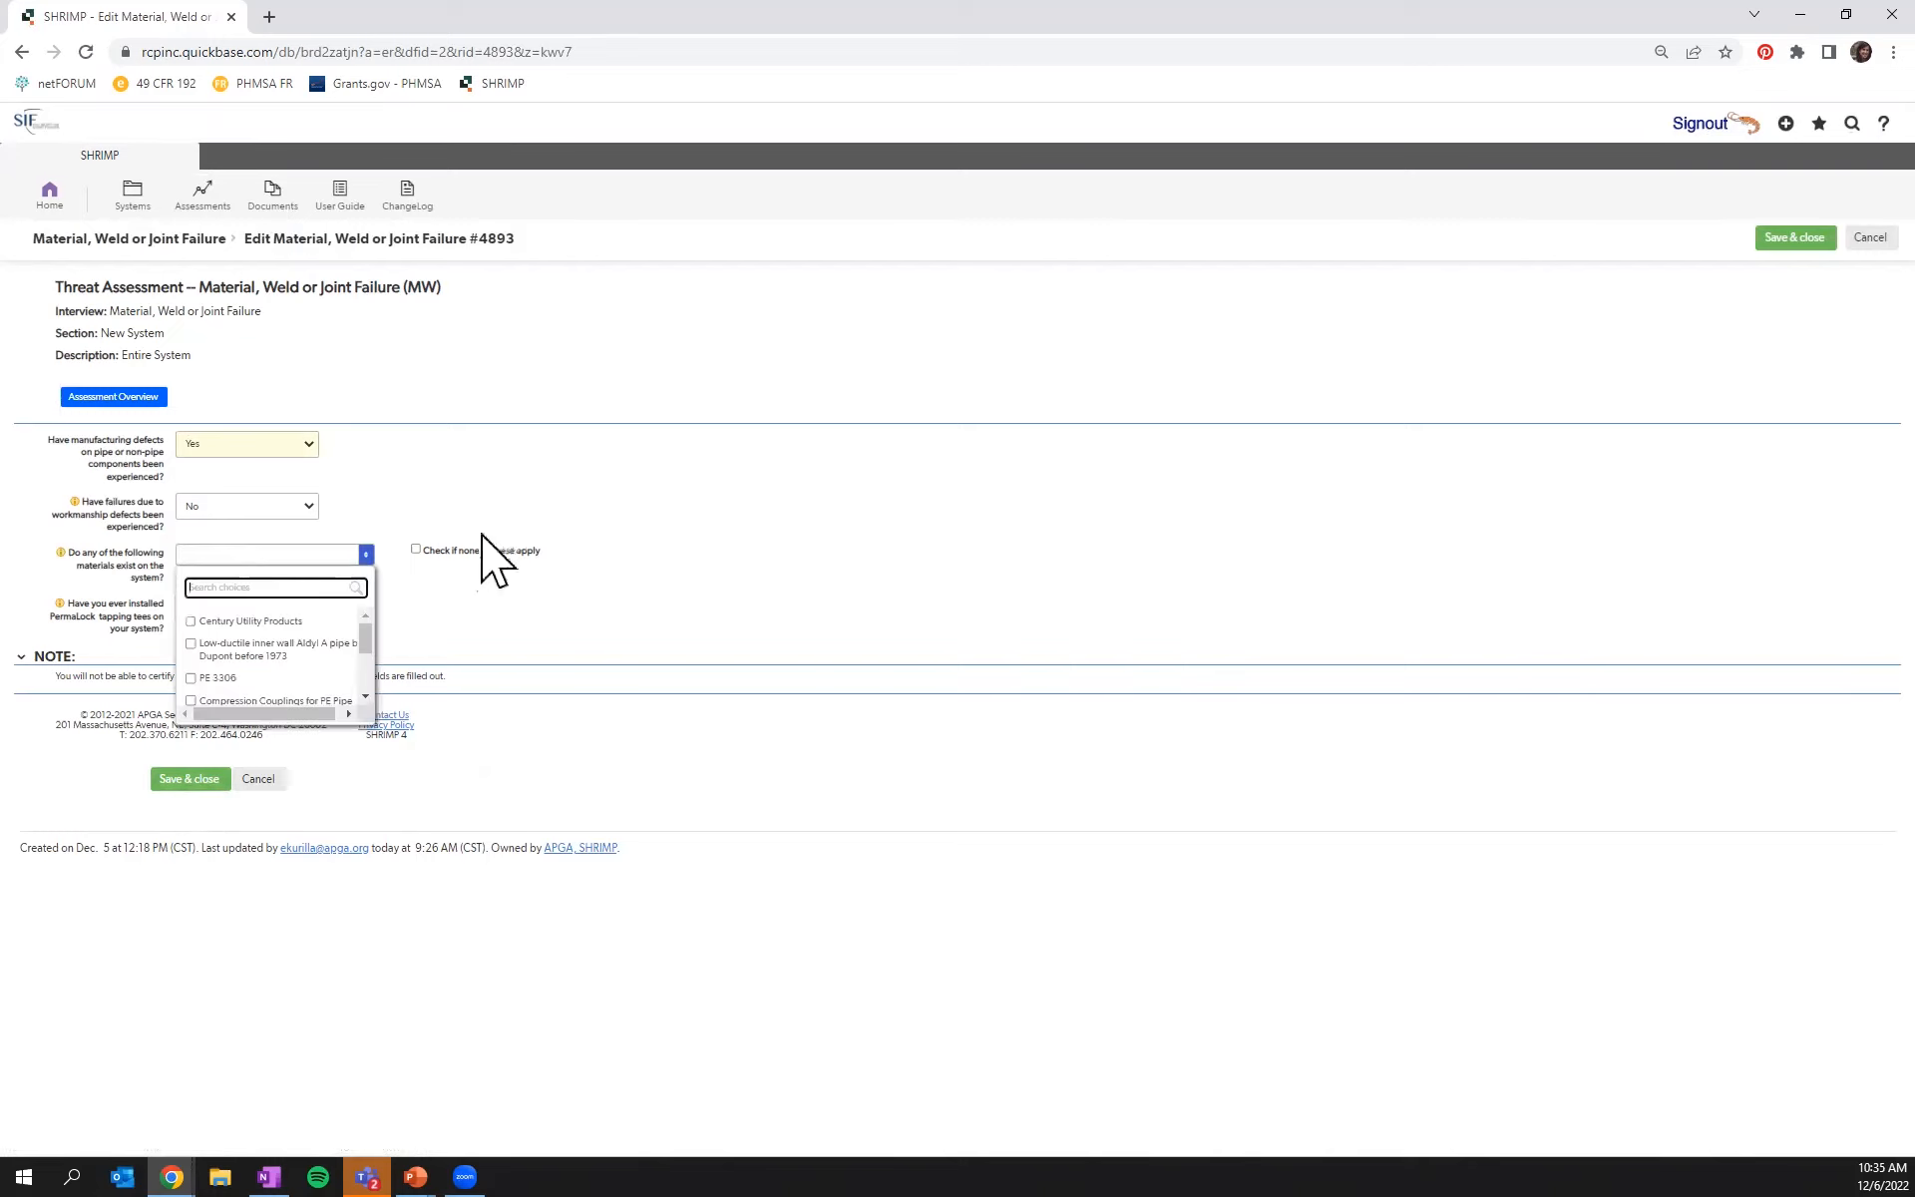
{"action": "left_click", "coordinate": [416, 550]}
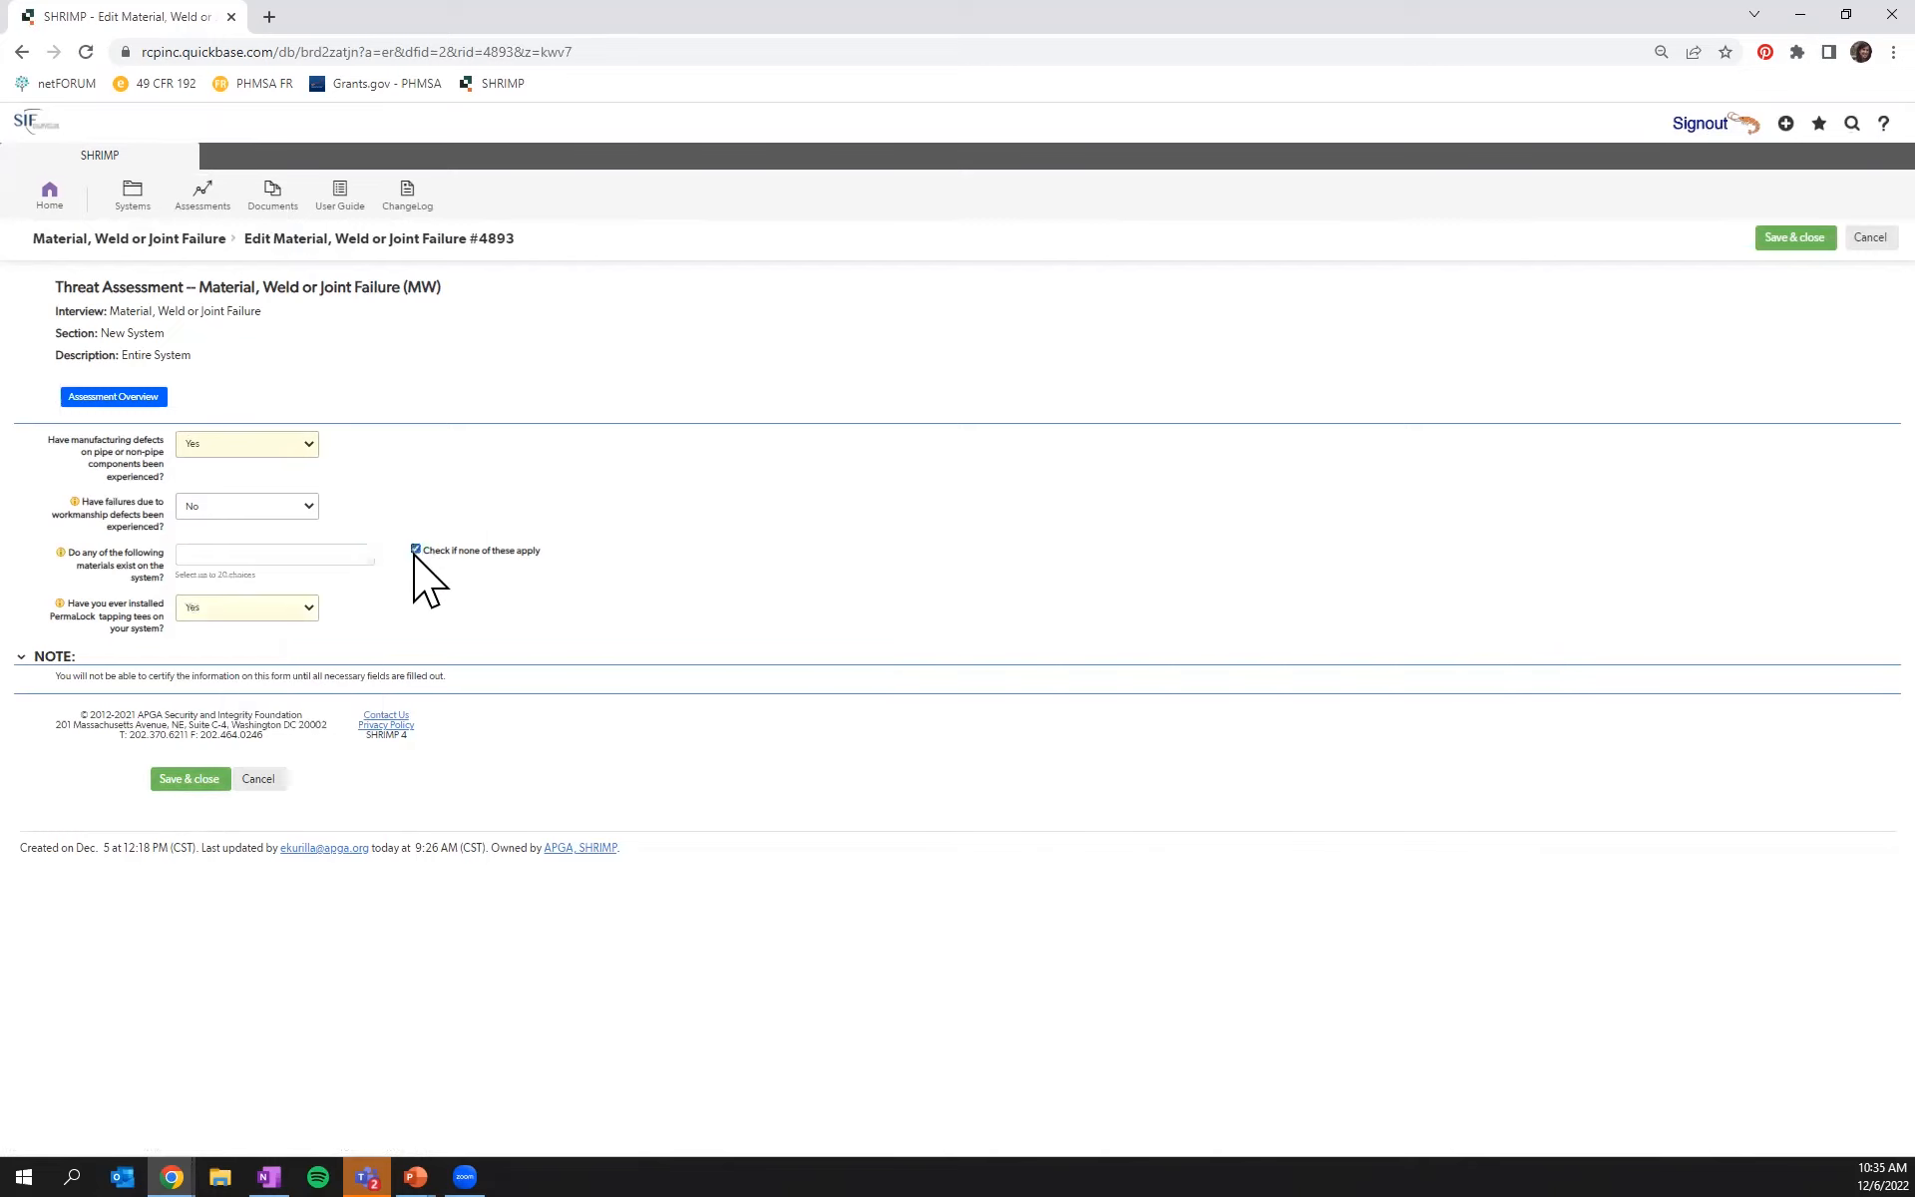
{"action": "left_click", "coordinate": [96, 803]}
{"action": "left_click", "coordinate": [93, 834]}
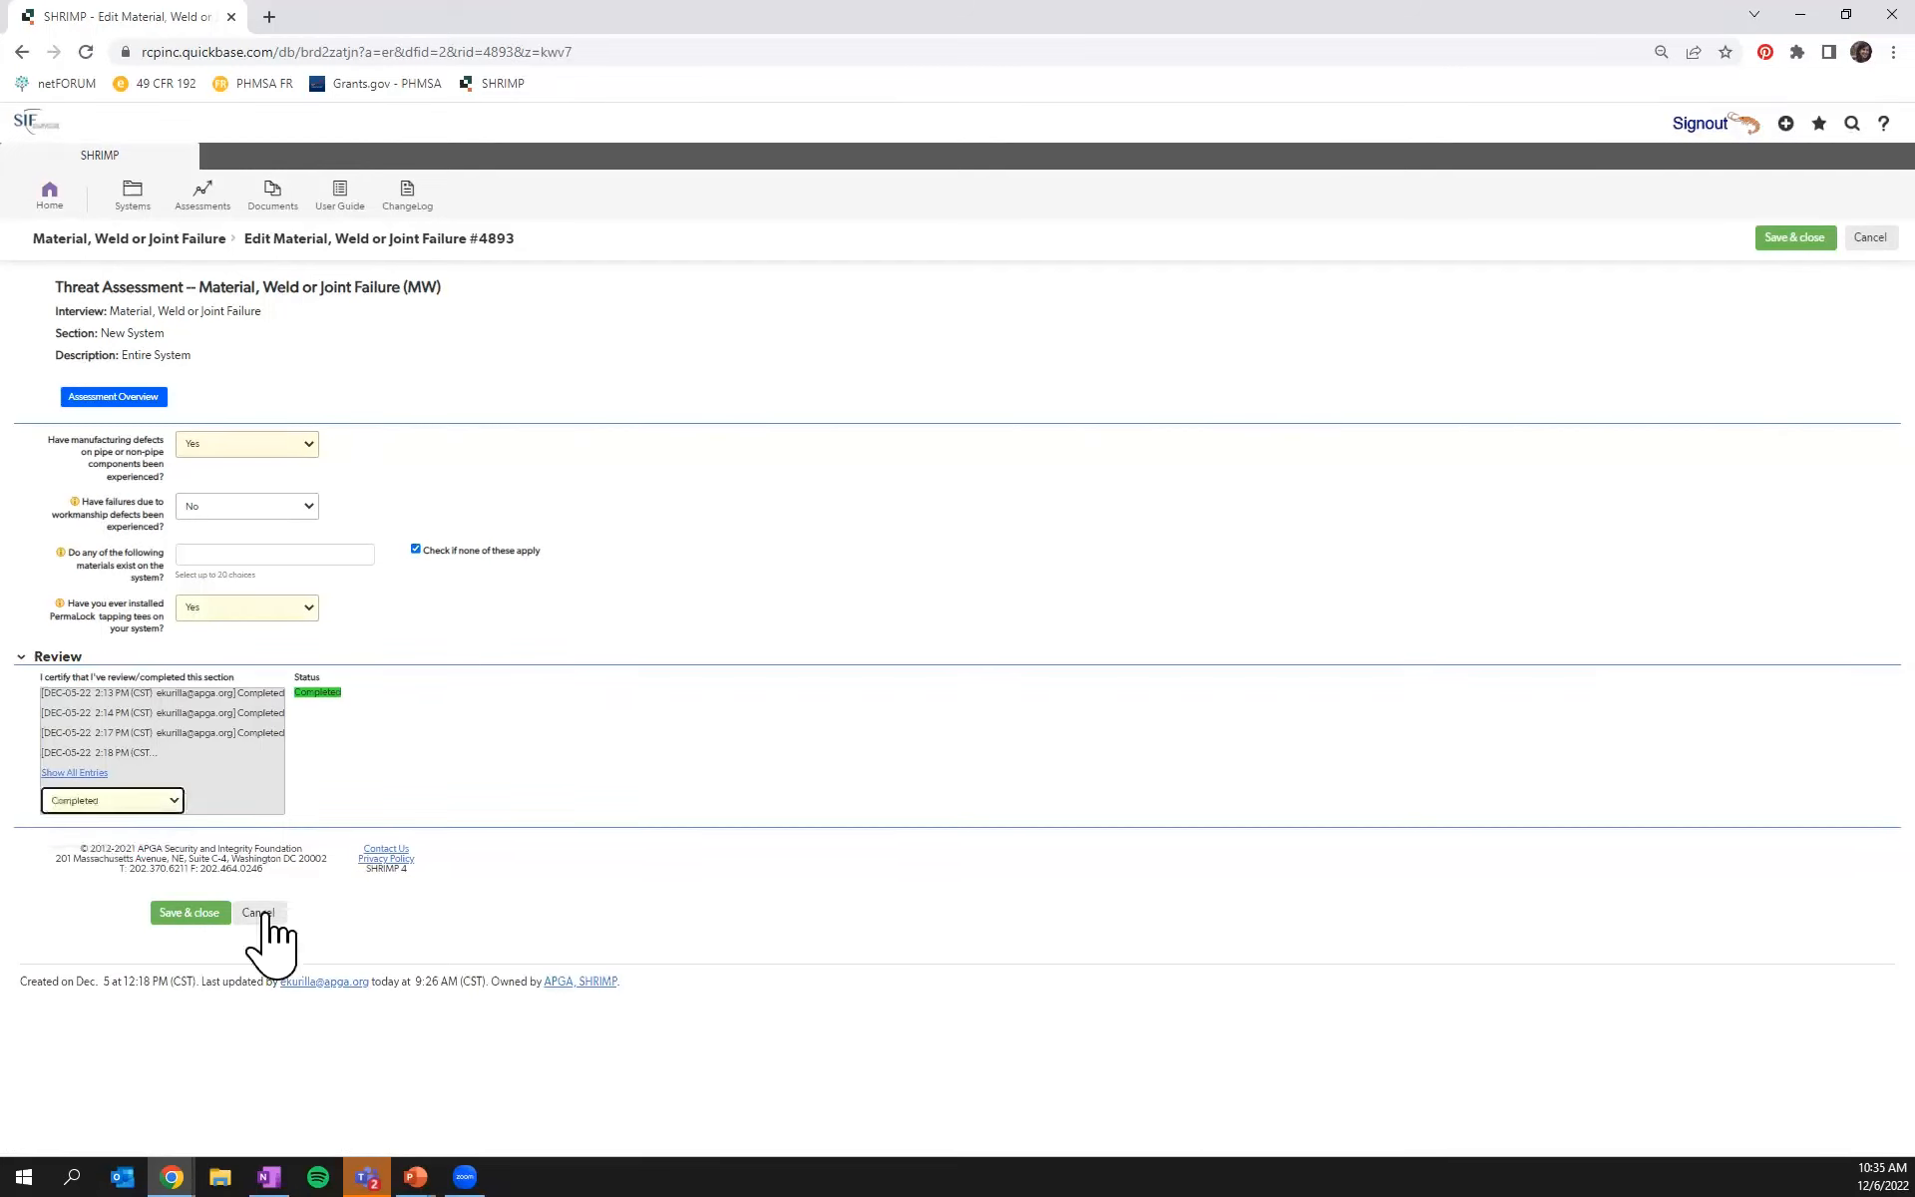
{"action": "left_click", "coordinate": [183, 914]}
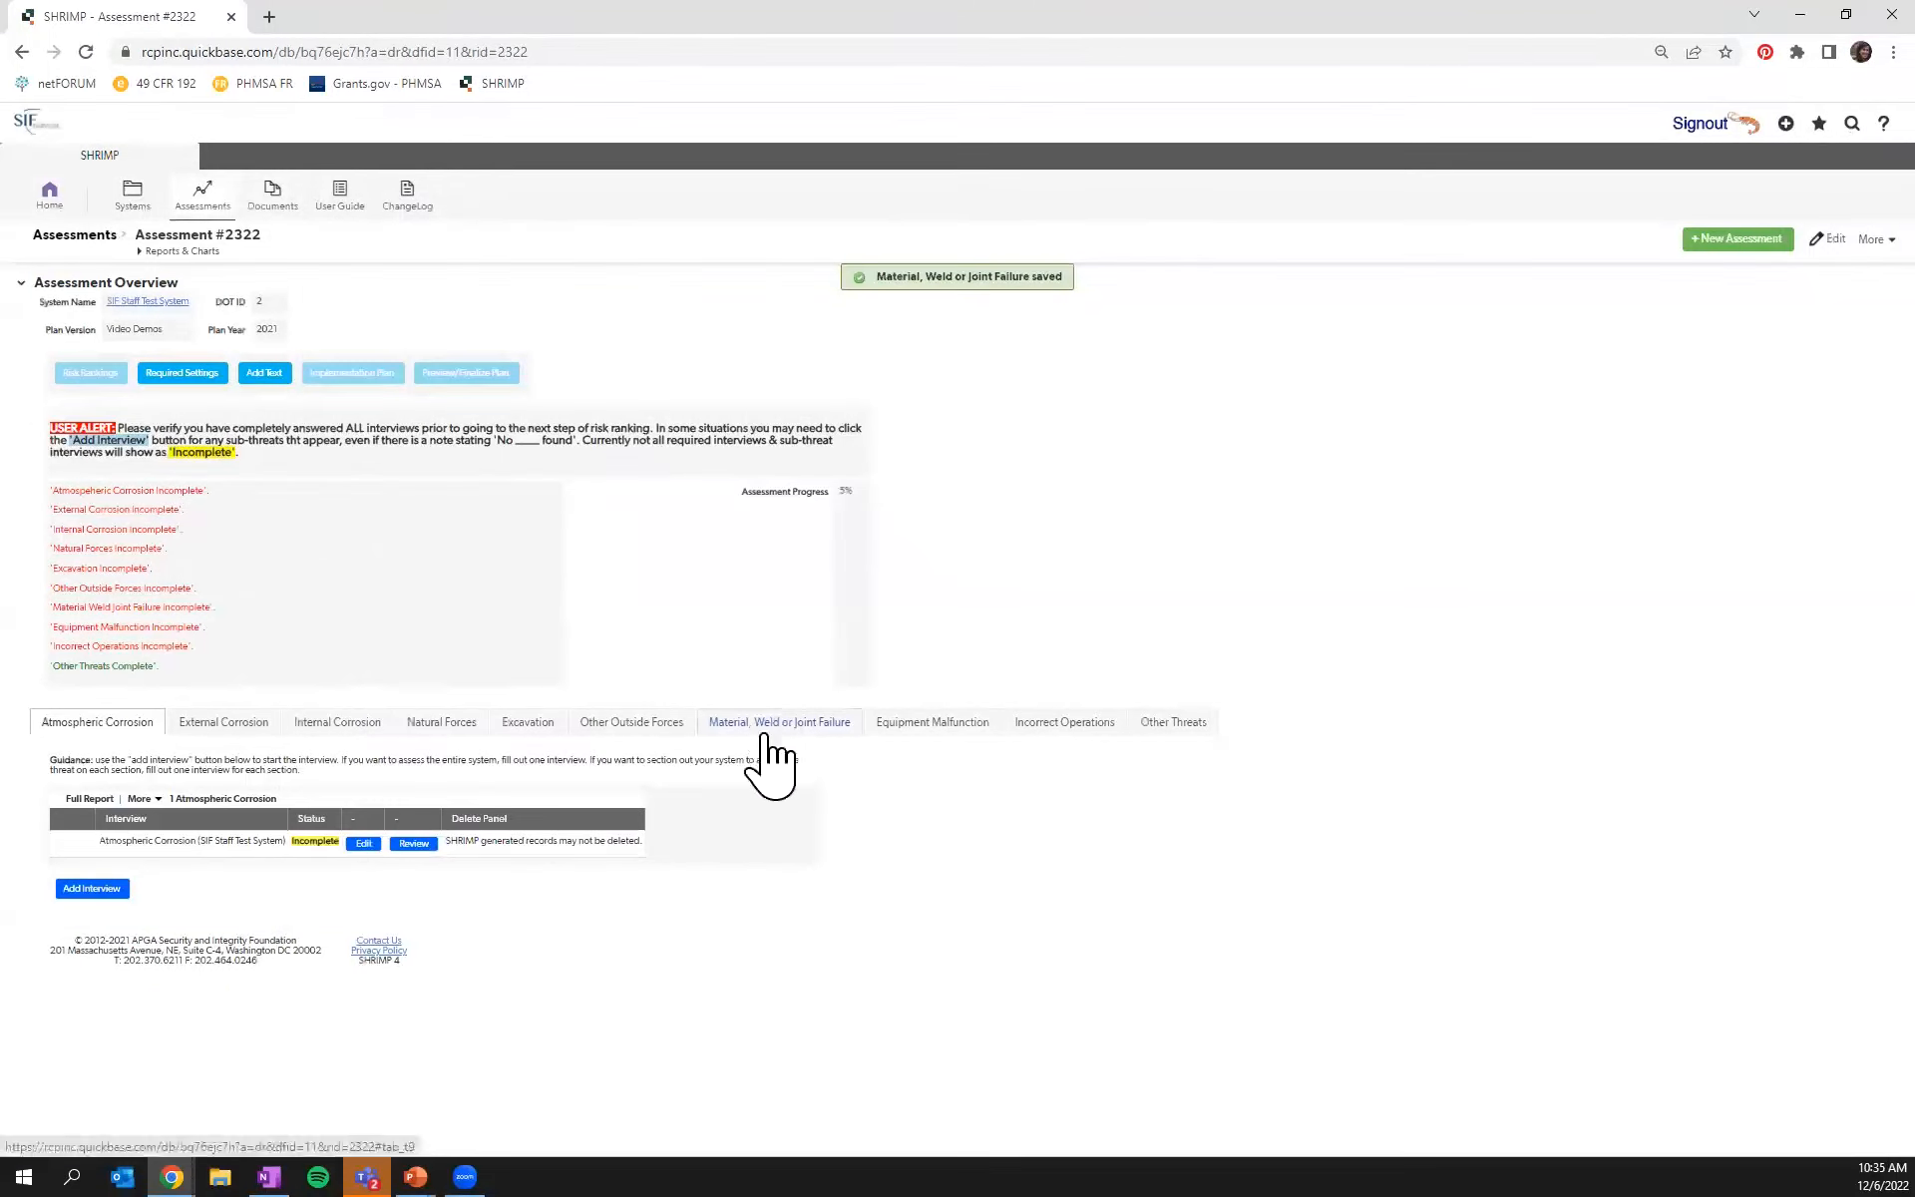
Review the sub-threat interviews listed under Material, Weld or Joint Failure and under External Corrosion
{"action": "left_click", "coordinate": [767, 728]}
{"action": "scroll", "coordinate": [947, 638], "scroll_direction": "down", "scroll_amount": 2}
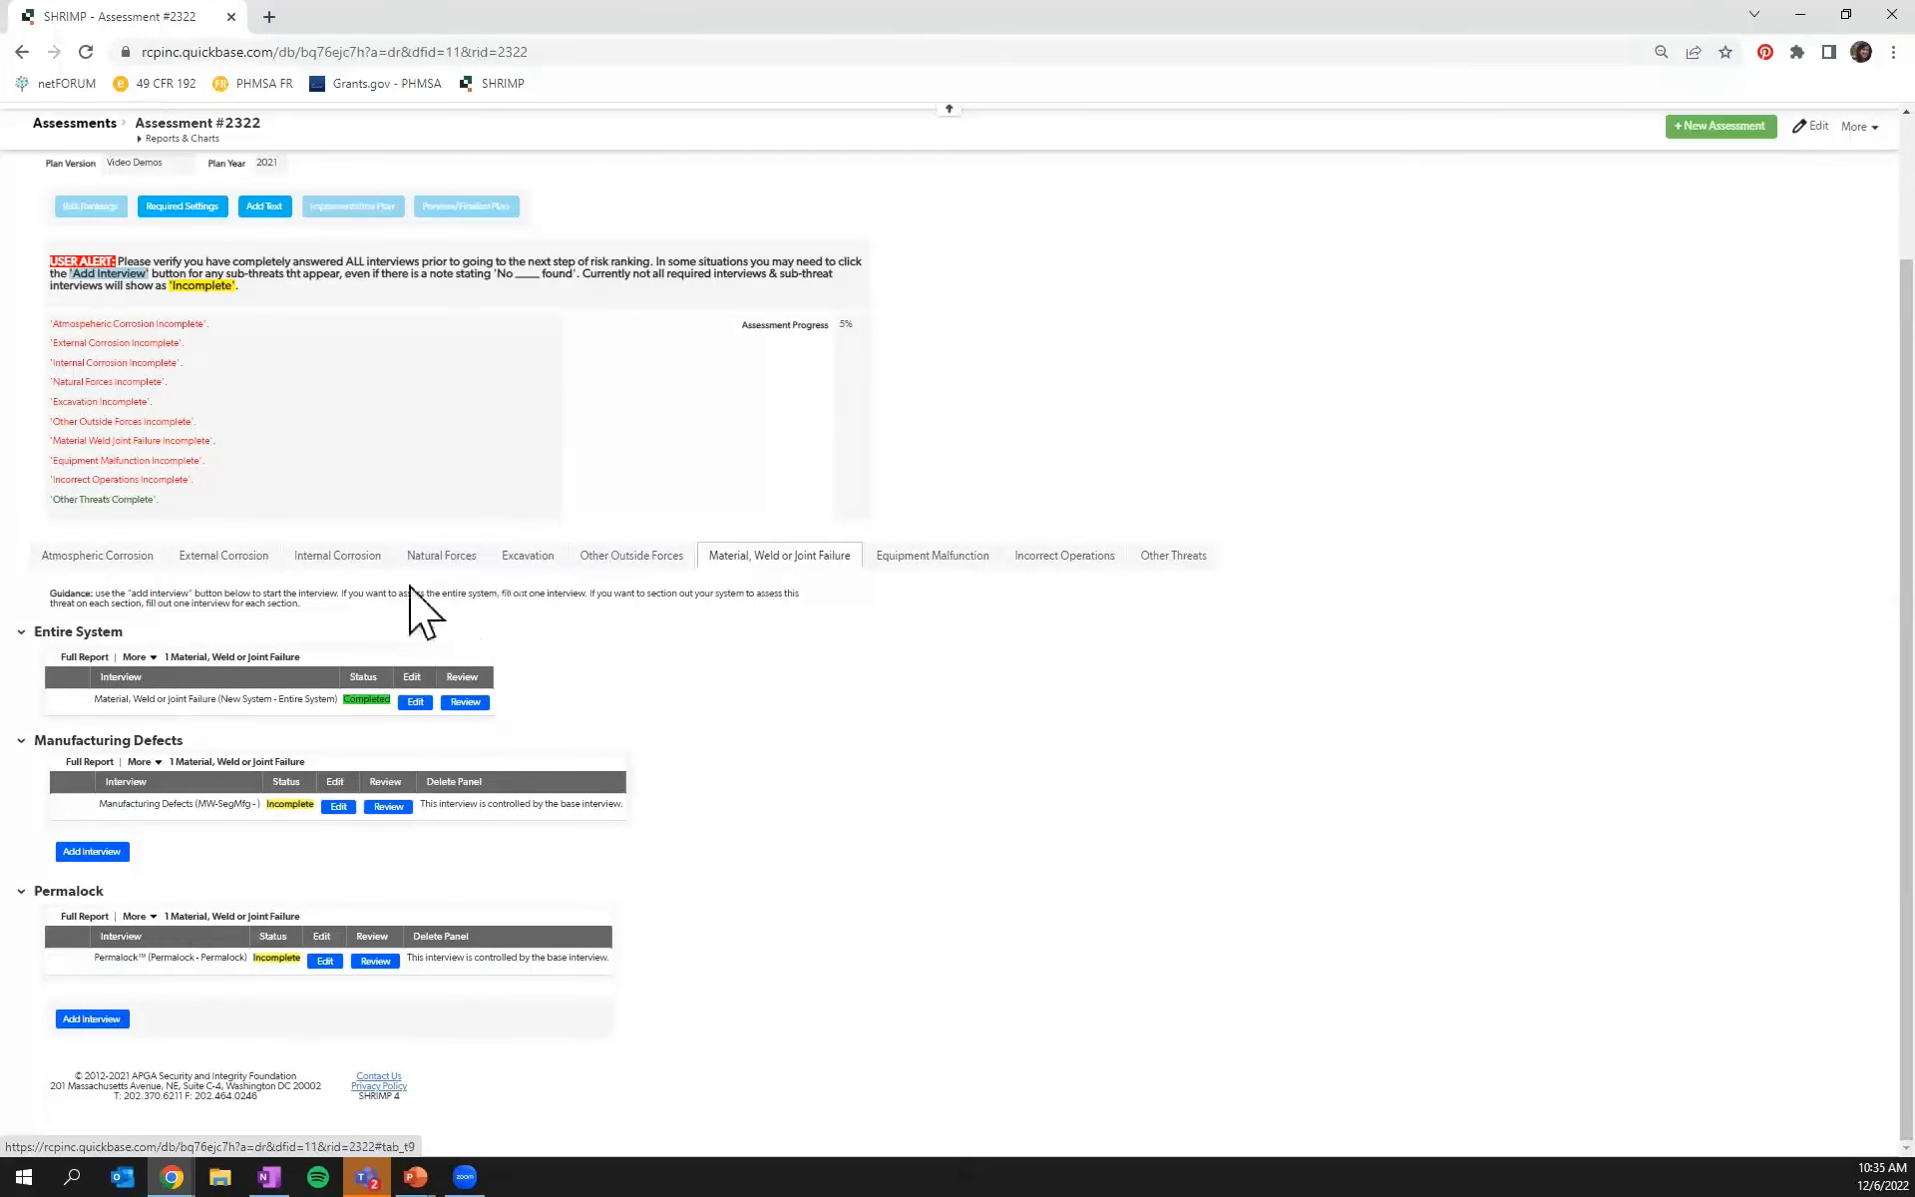
{"action": "left_click", "coordinate": [257, 561]}
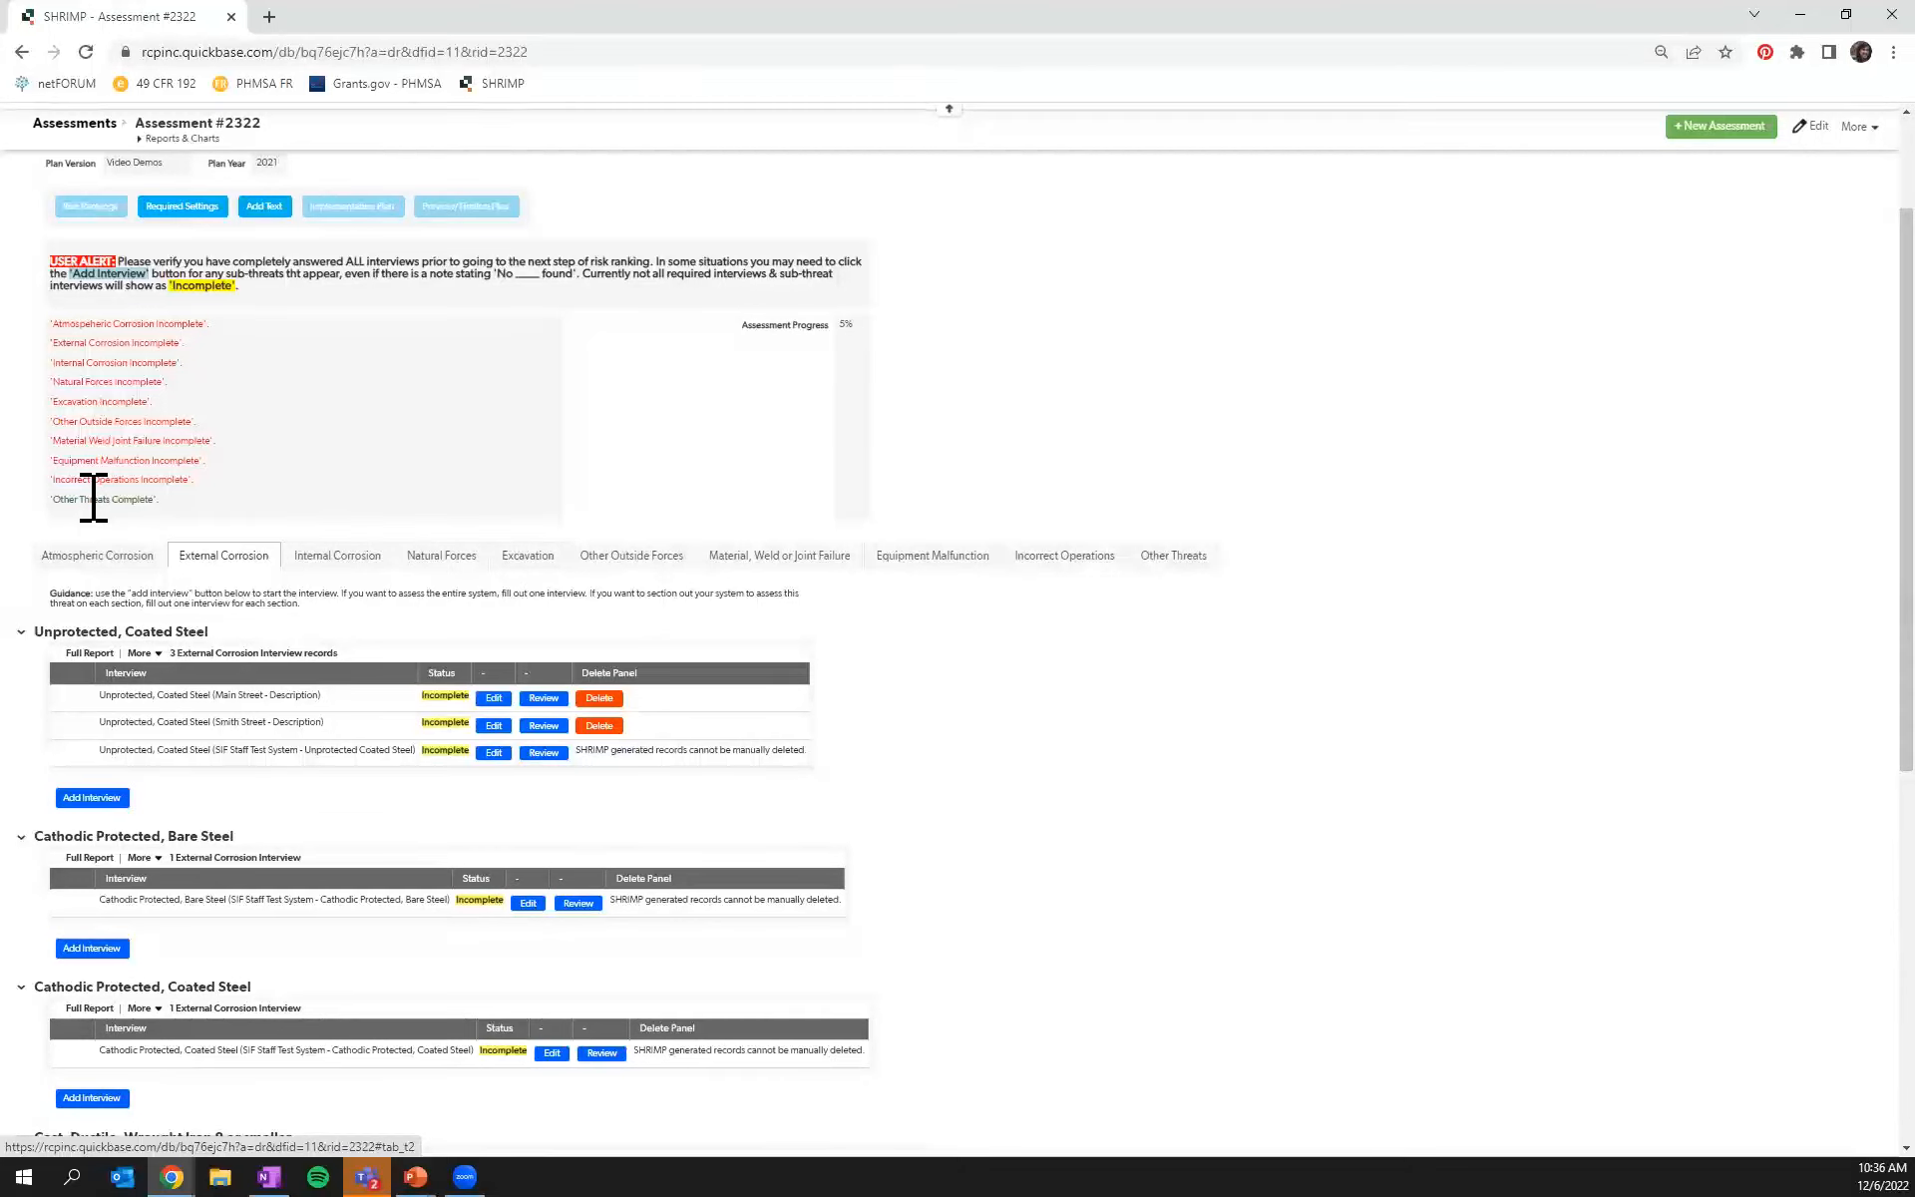
{"action": "scroll", "coordinate": [838, 538], "scroll_direction": "down", "scroll_amount": 3}
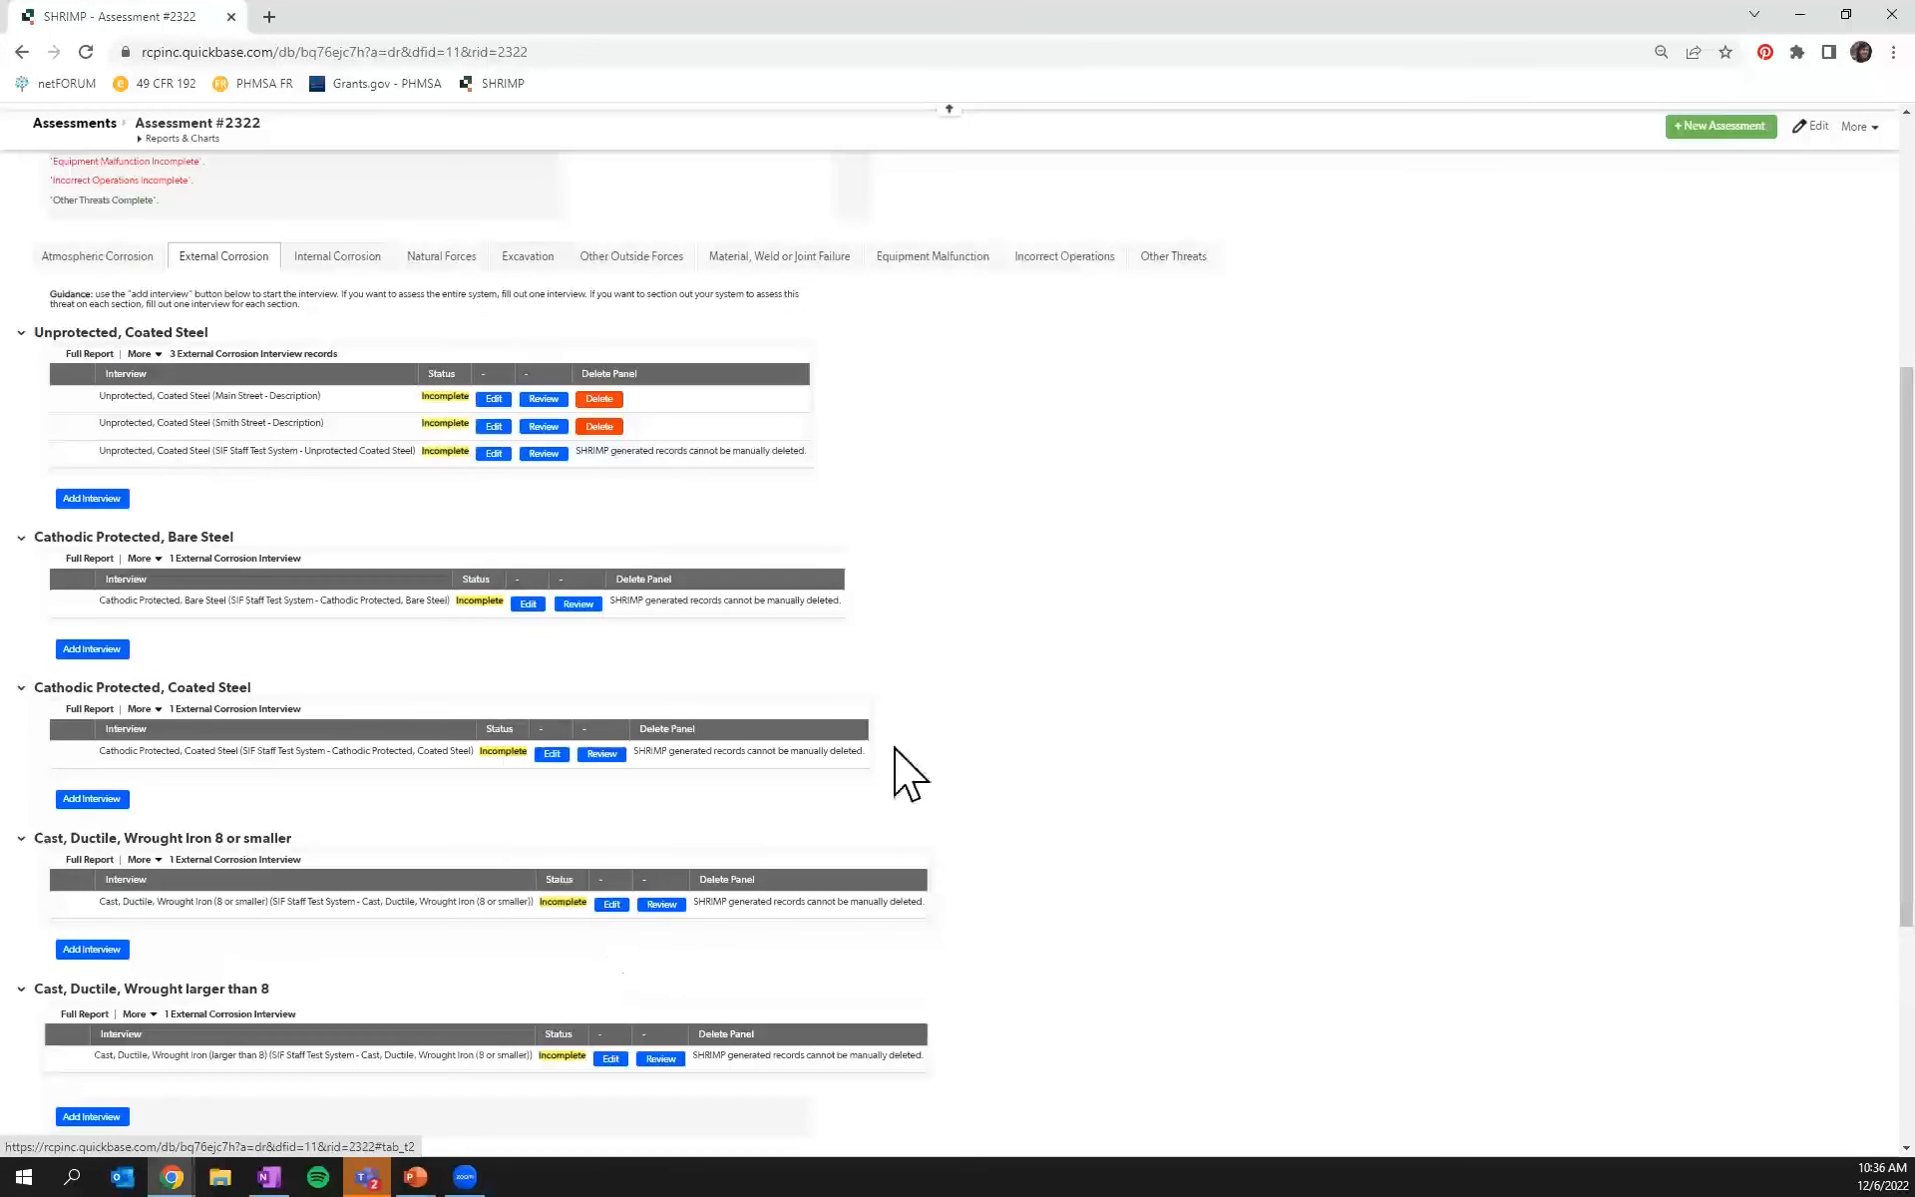
{"action": "scroll", "coordinate": [903, 738], "scroll_direction": "down", "scroll_amount": 3}
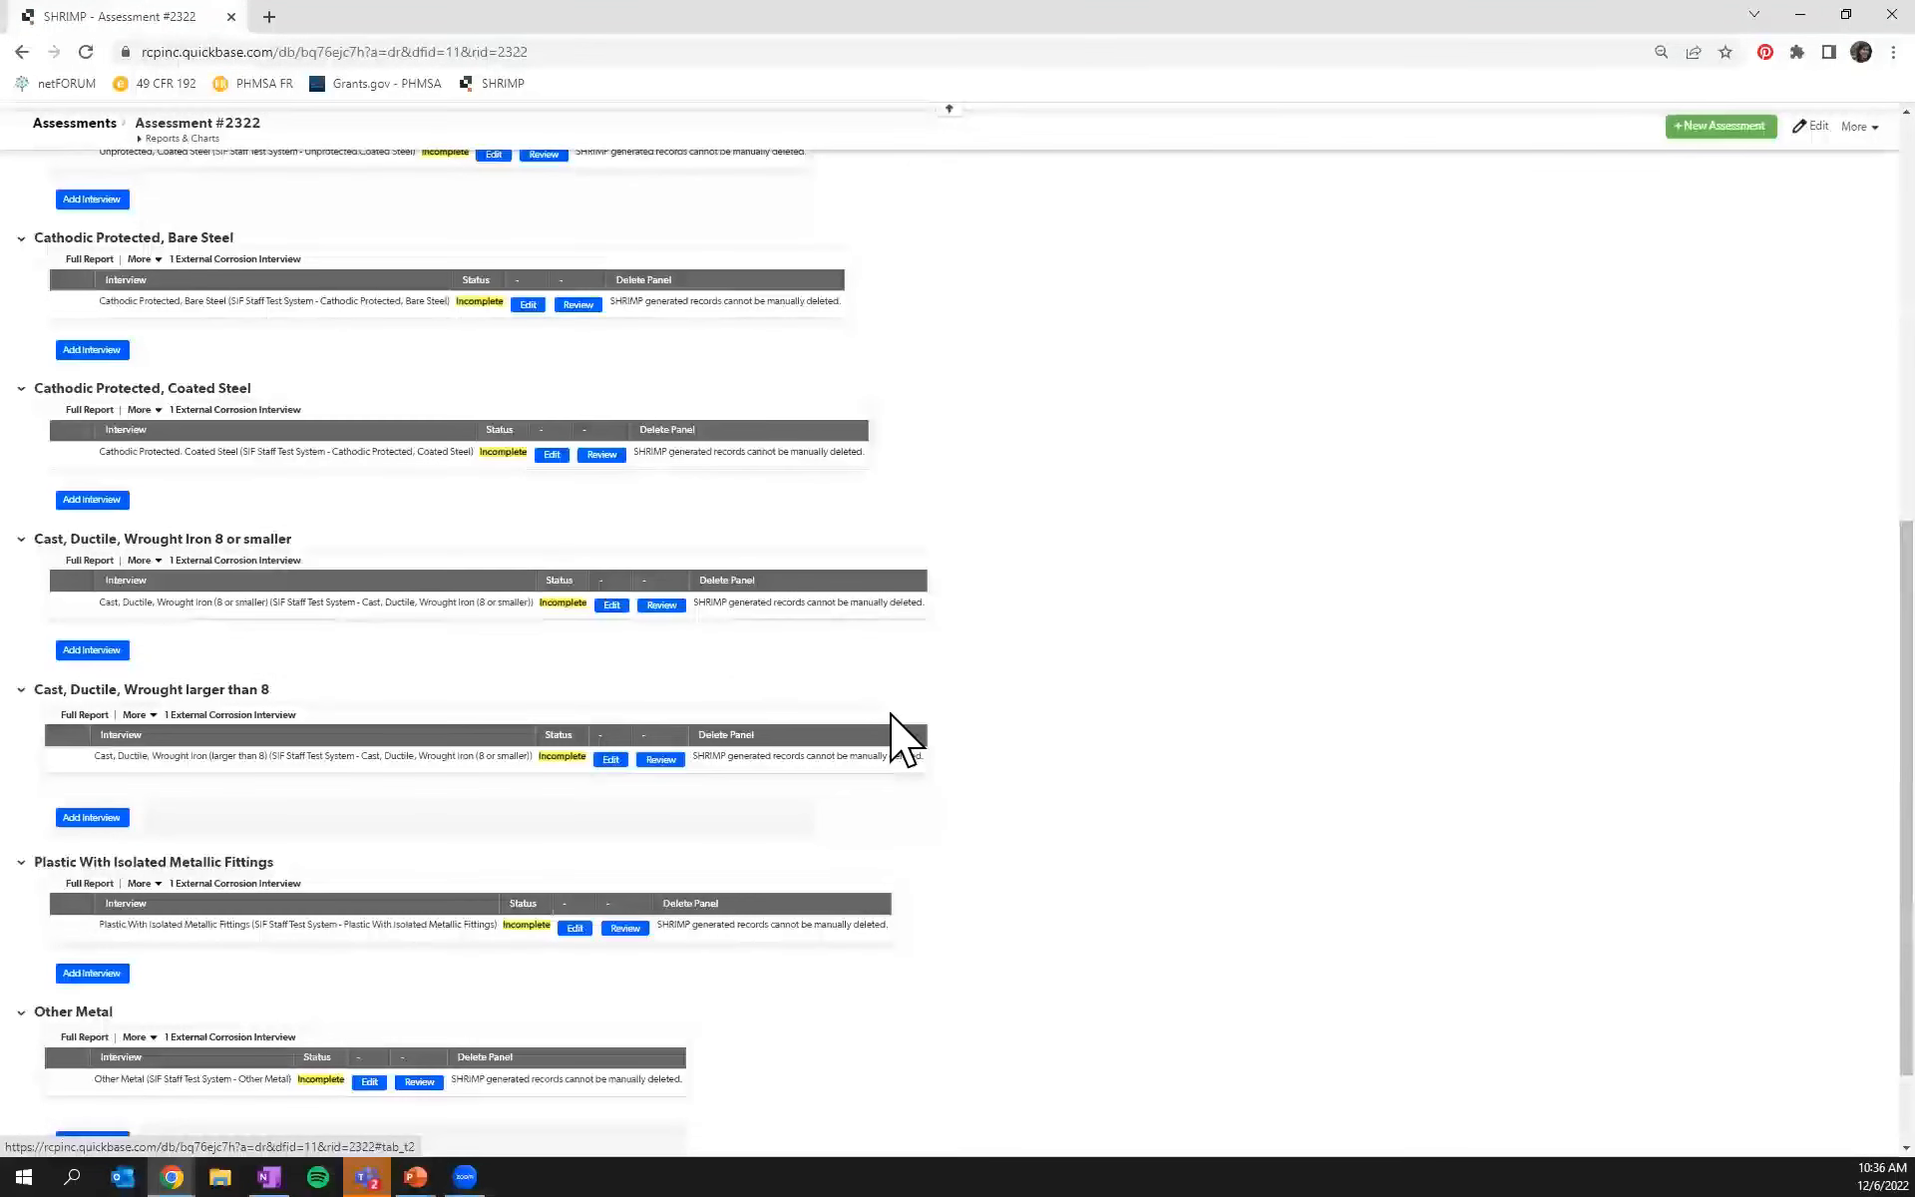
{"action": "scroll", "coordinate": [1042, 738], "scroll_direction": "up", "scroll_amount": 2}
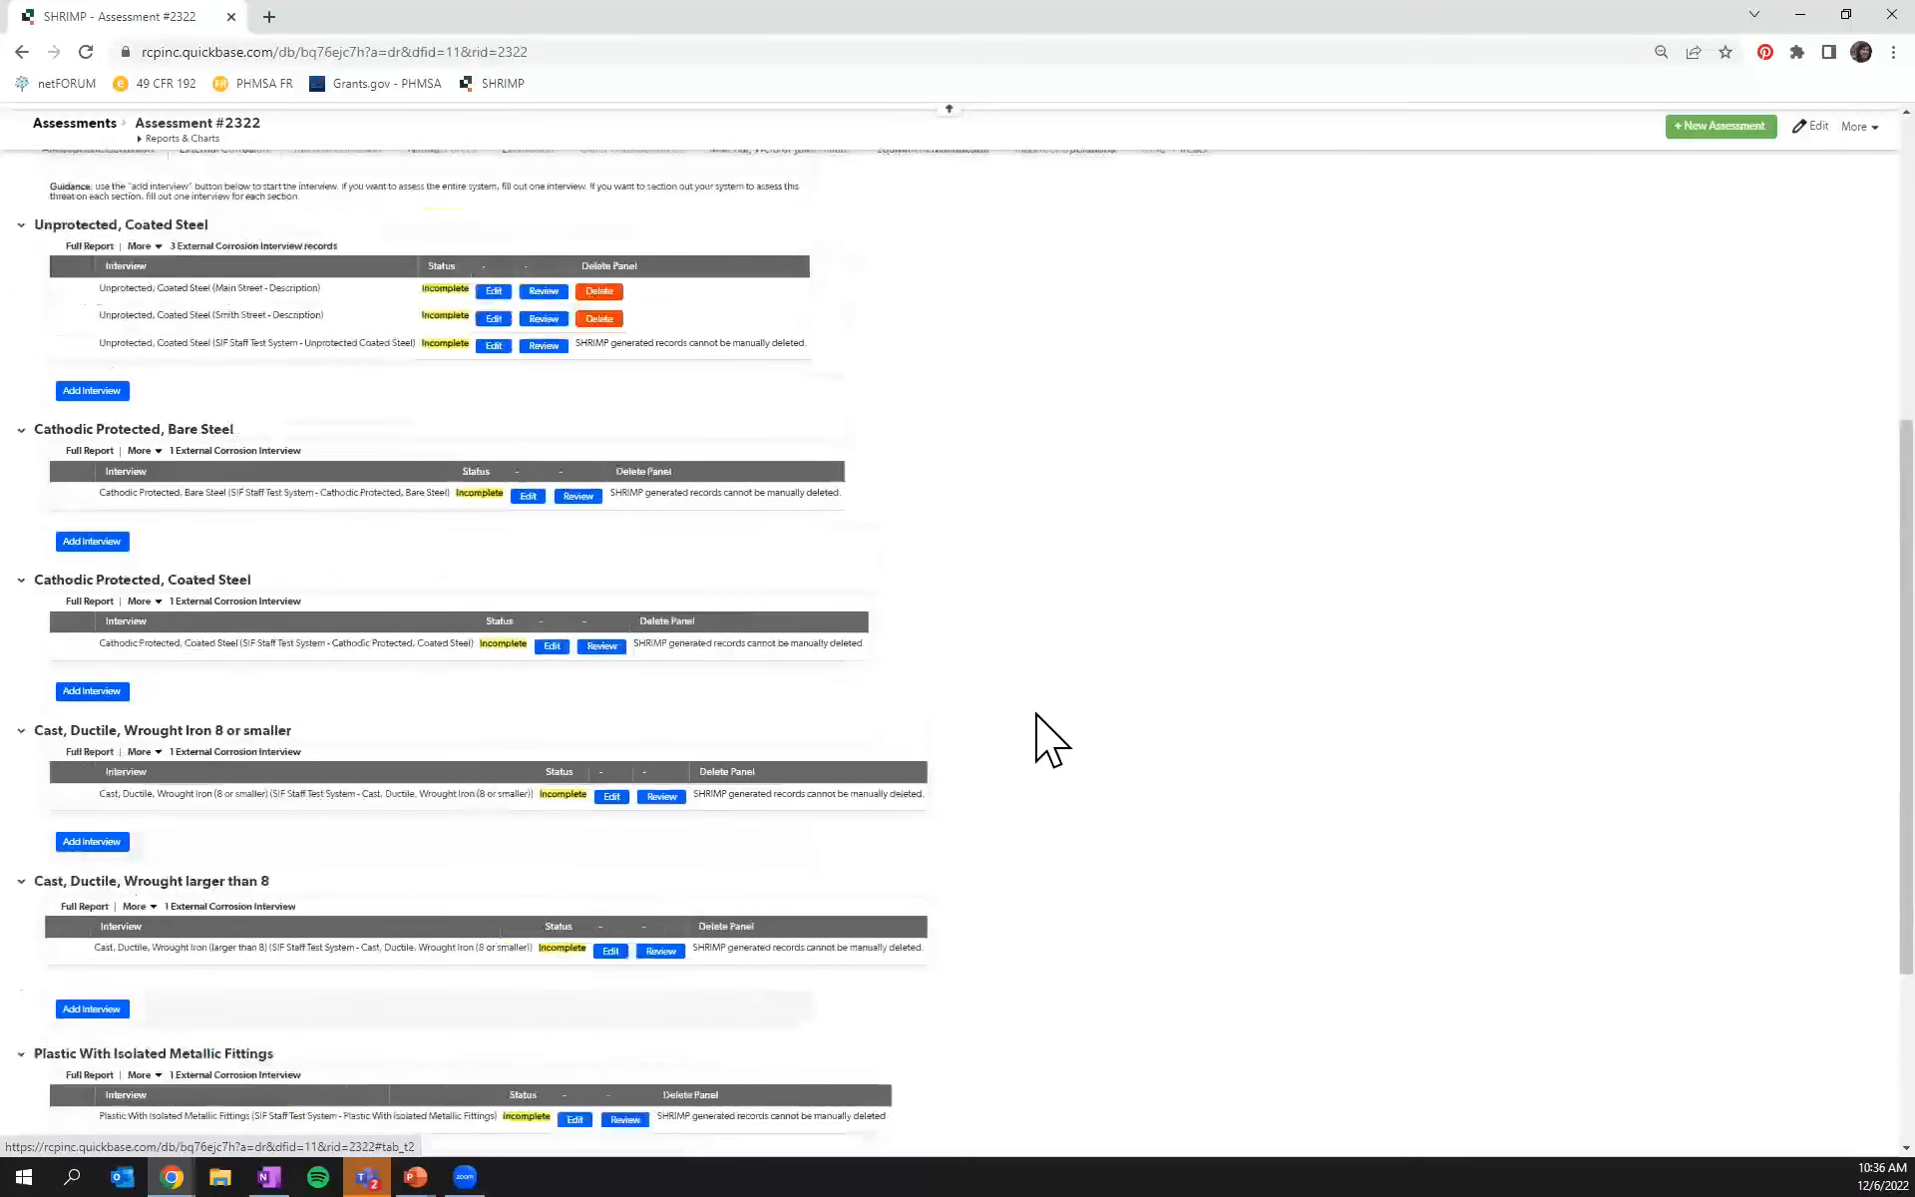
{"action": "scroll", "coordinate": [1038, 716], "scroll_direction": "up", "scroll_amount": 6}
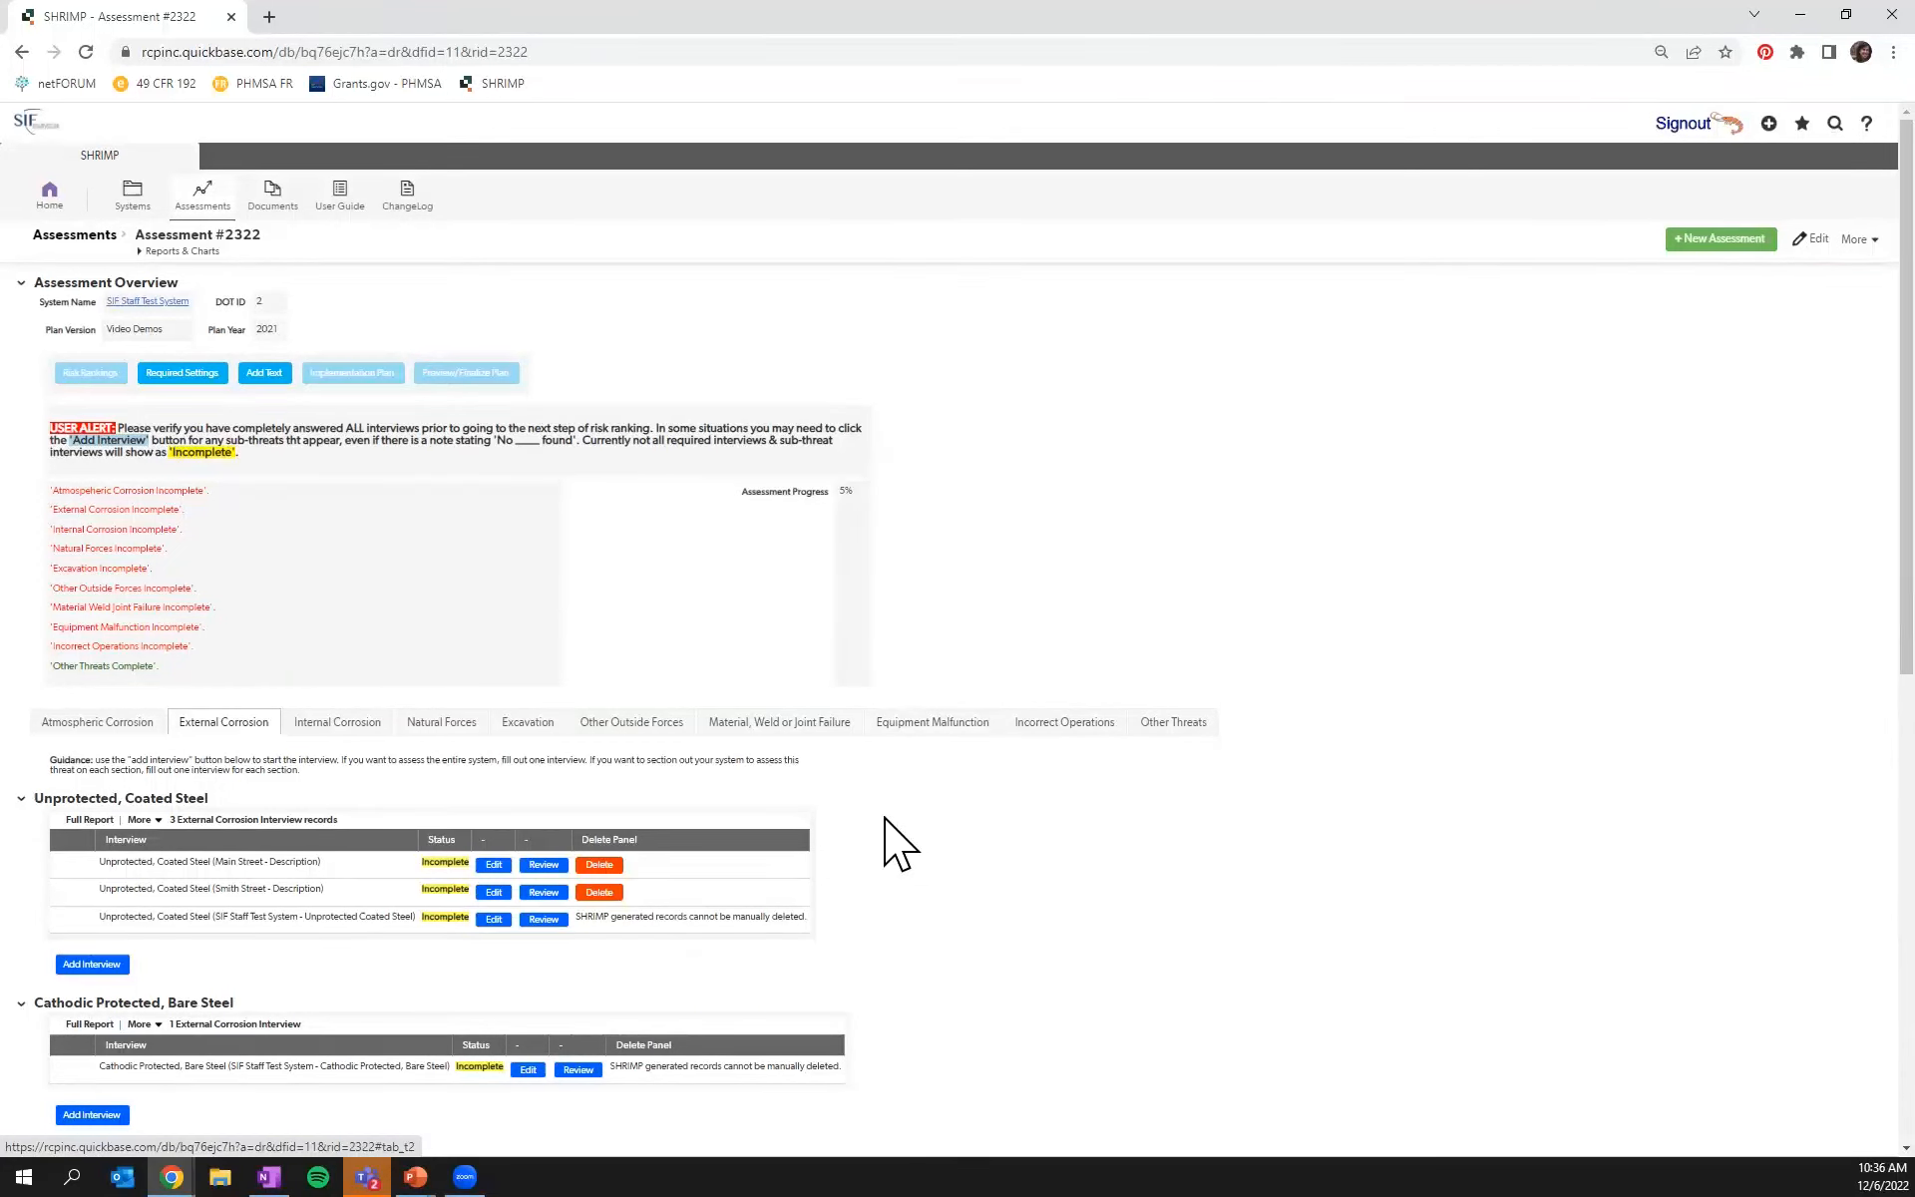
In the Entire System Material, Weld or Joint Failure interview, change the PermaLock tapping tees answer to No, certify it as Completed and save
{"action": "left_click", "coordinate": [826, 725]}
{"action": "scroll", "coordinate": [329, 1027], "scroll_direction": "down", "scroll_amount": 2}
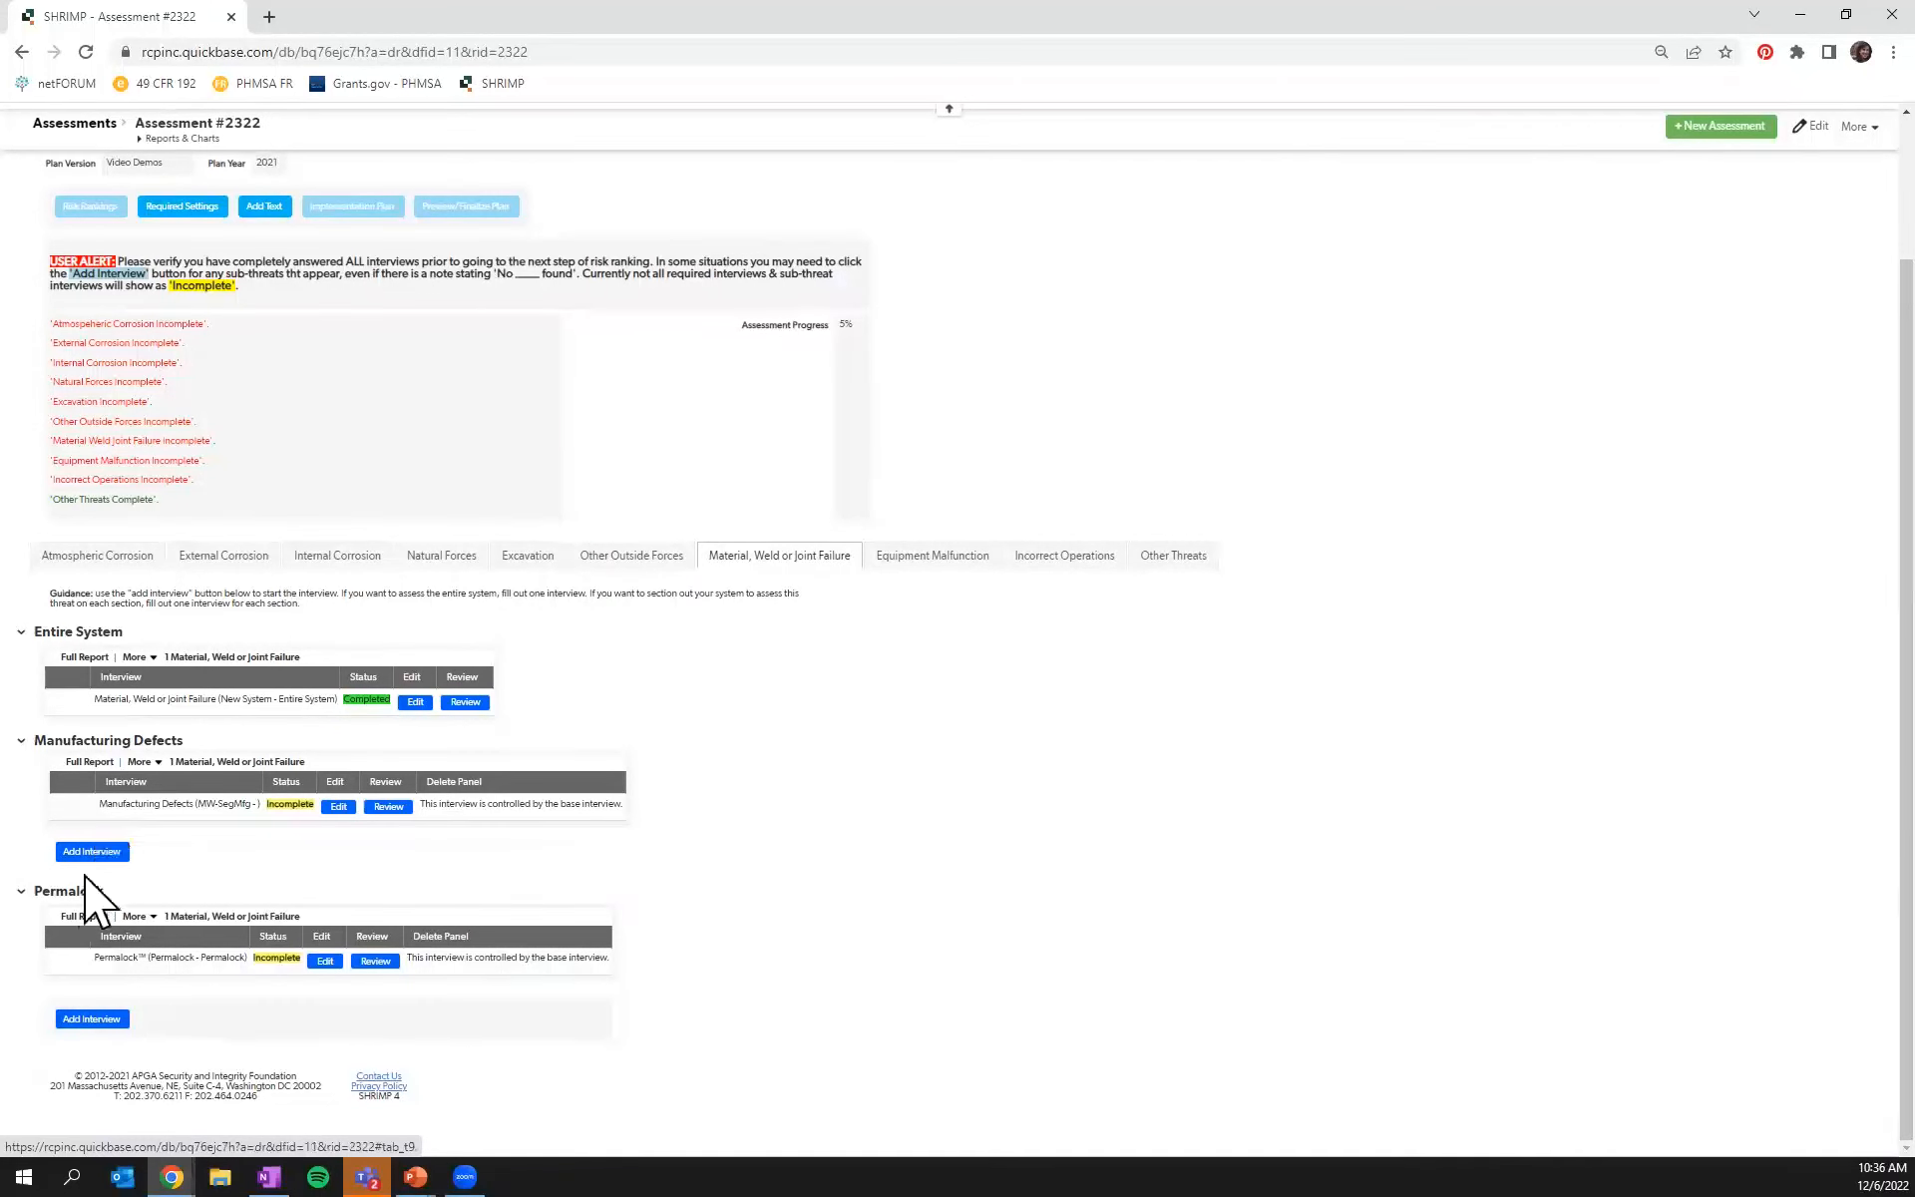
{"action": "left_click", "coordinate": [414, 702]}
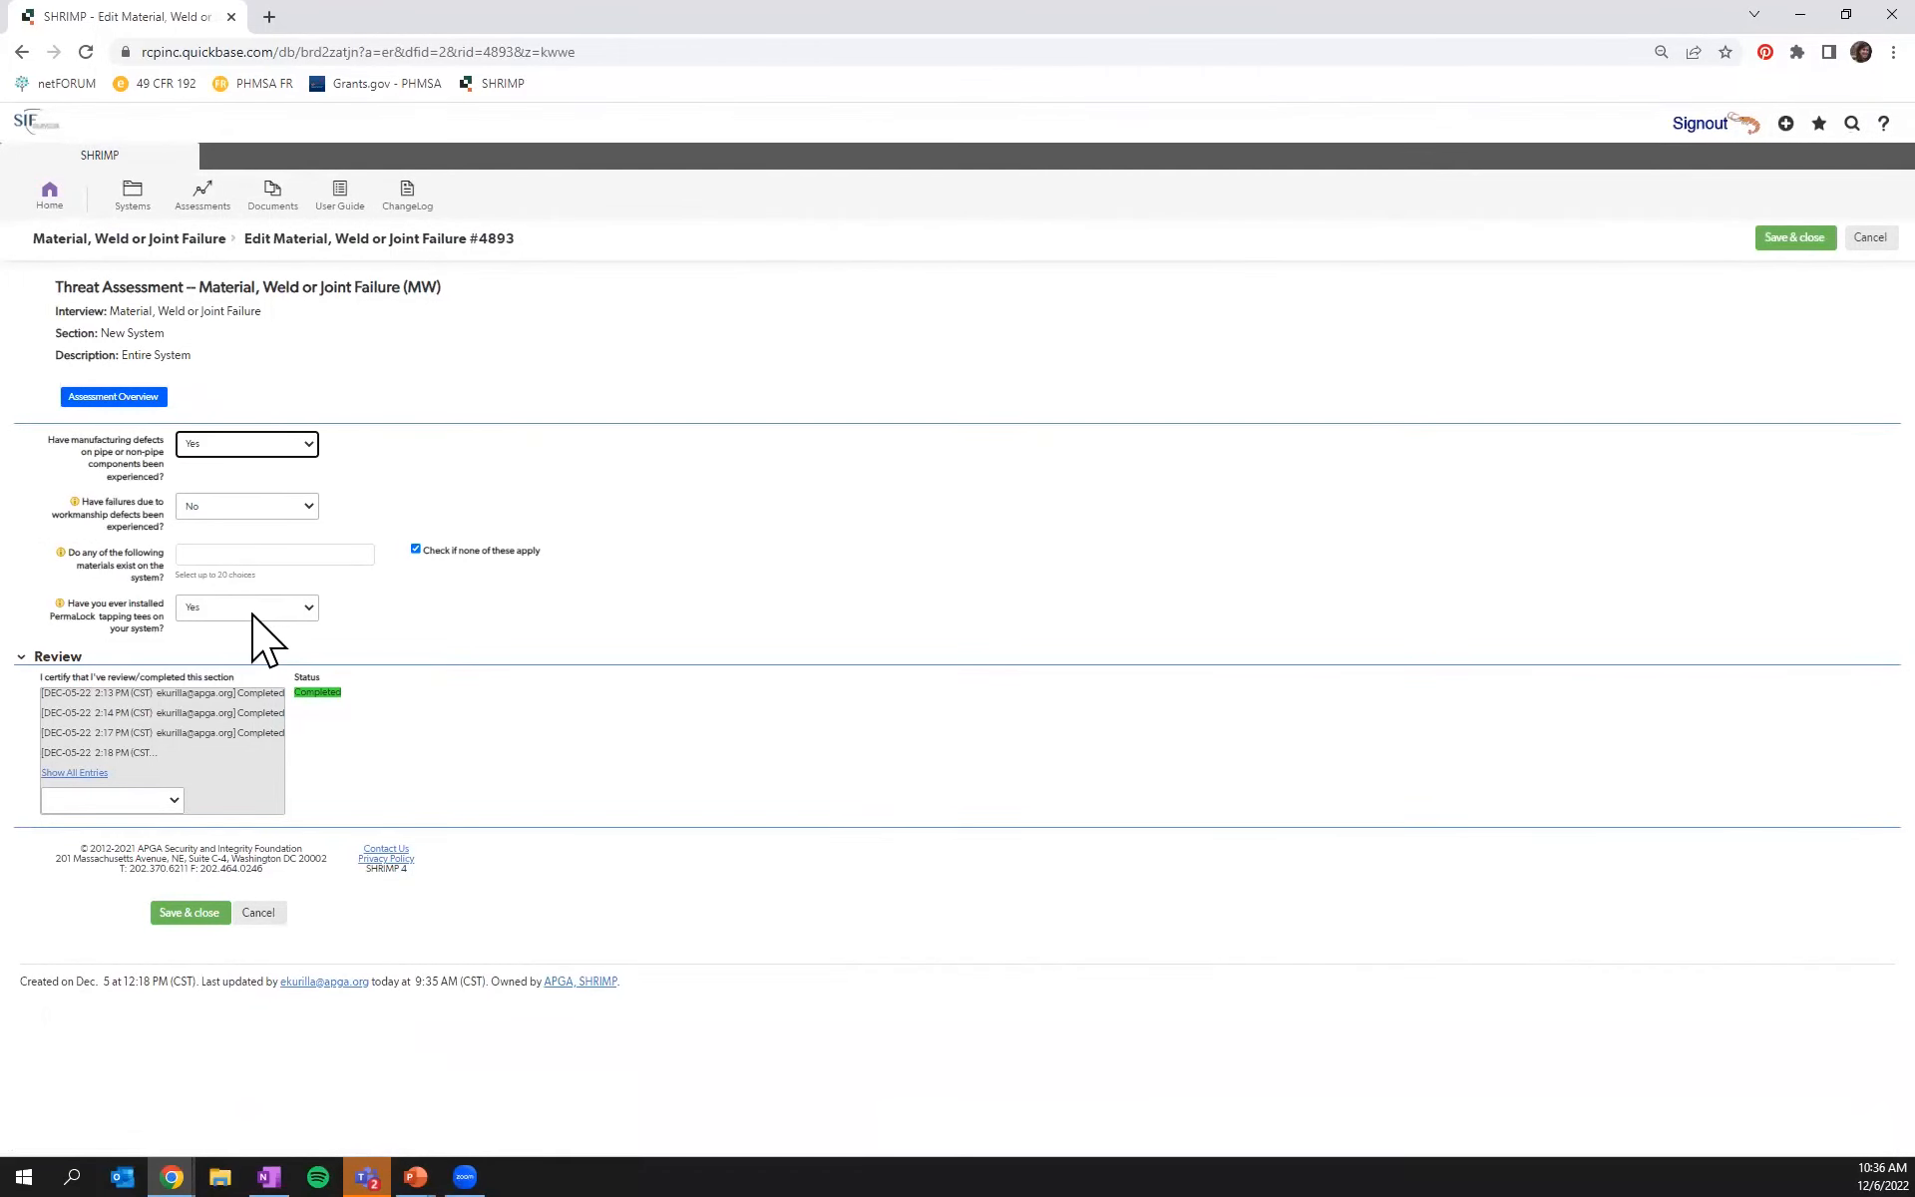
{"action": "left_click", "coordinate": [253, 613]}
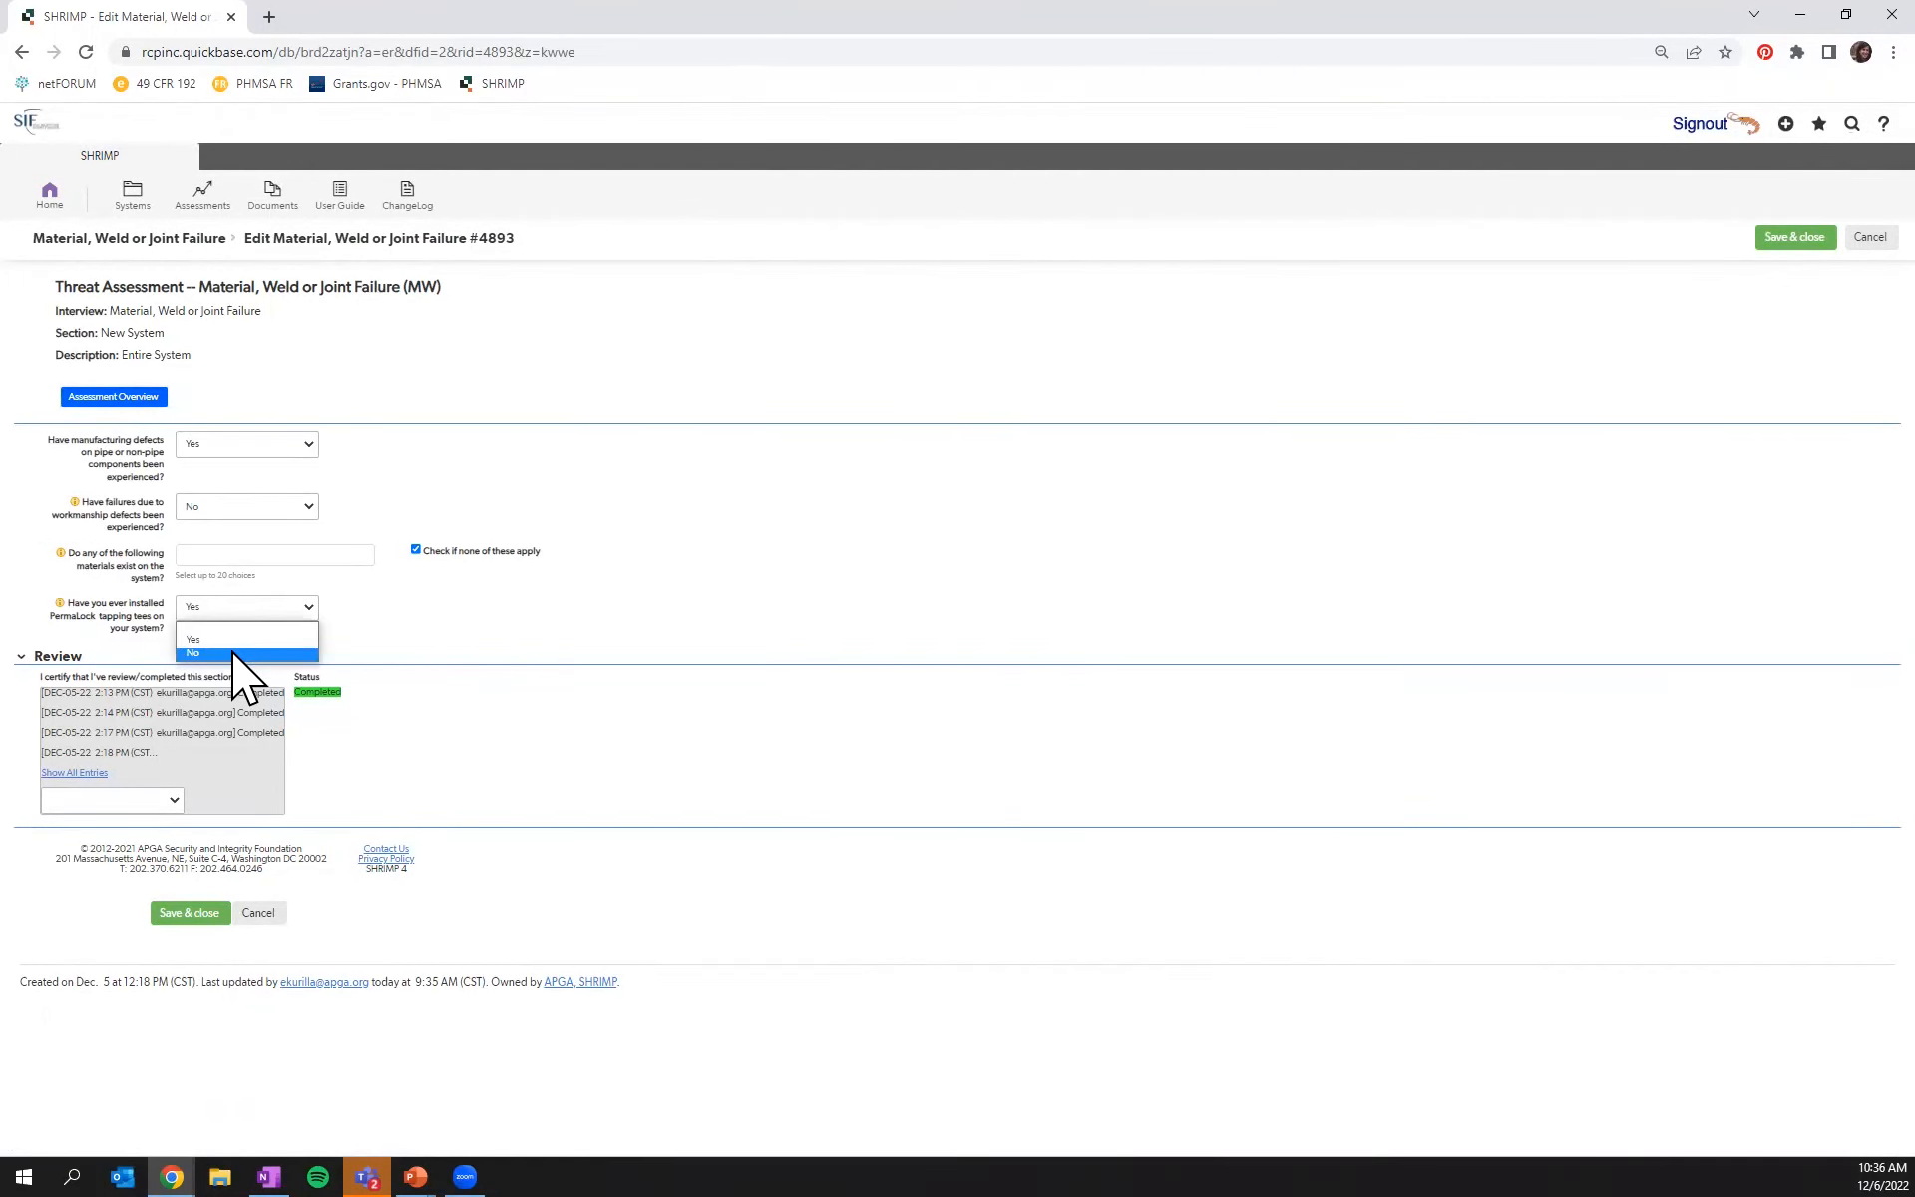
{"action": "left_click", "coordinate": [236, 653]}
{"action": "left_click", "coordinate": [135, 803]}
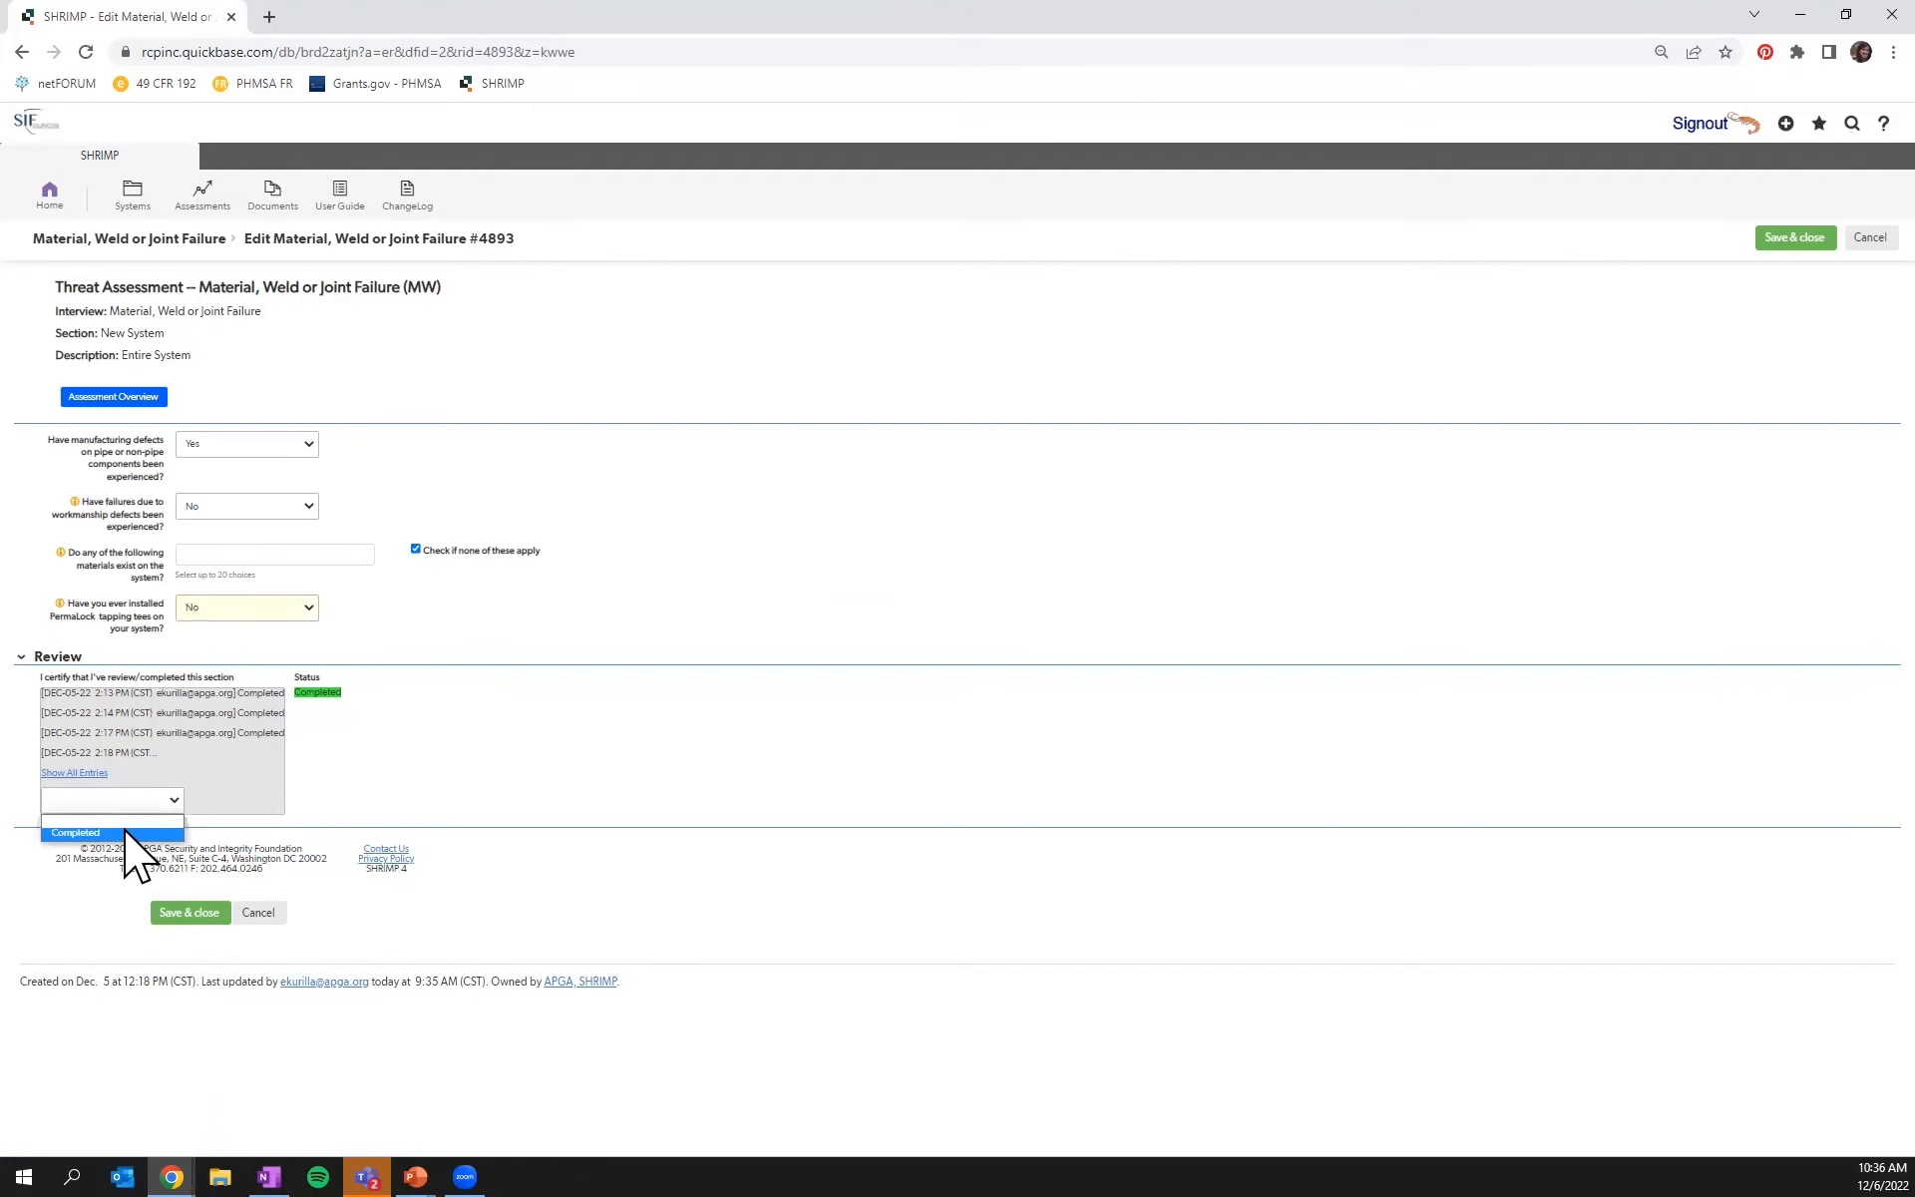
{"action": "left_click", "coordinate": [126, 832]}
{"action": "left_click", "coordinate": [189, 913]}
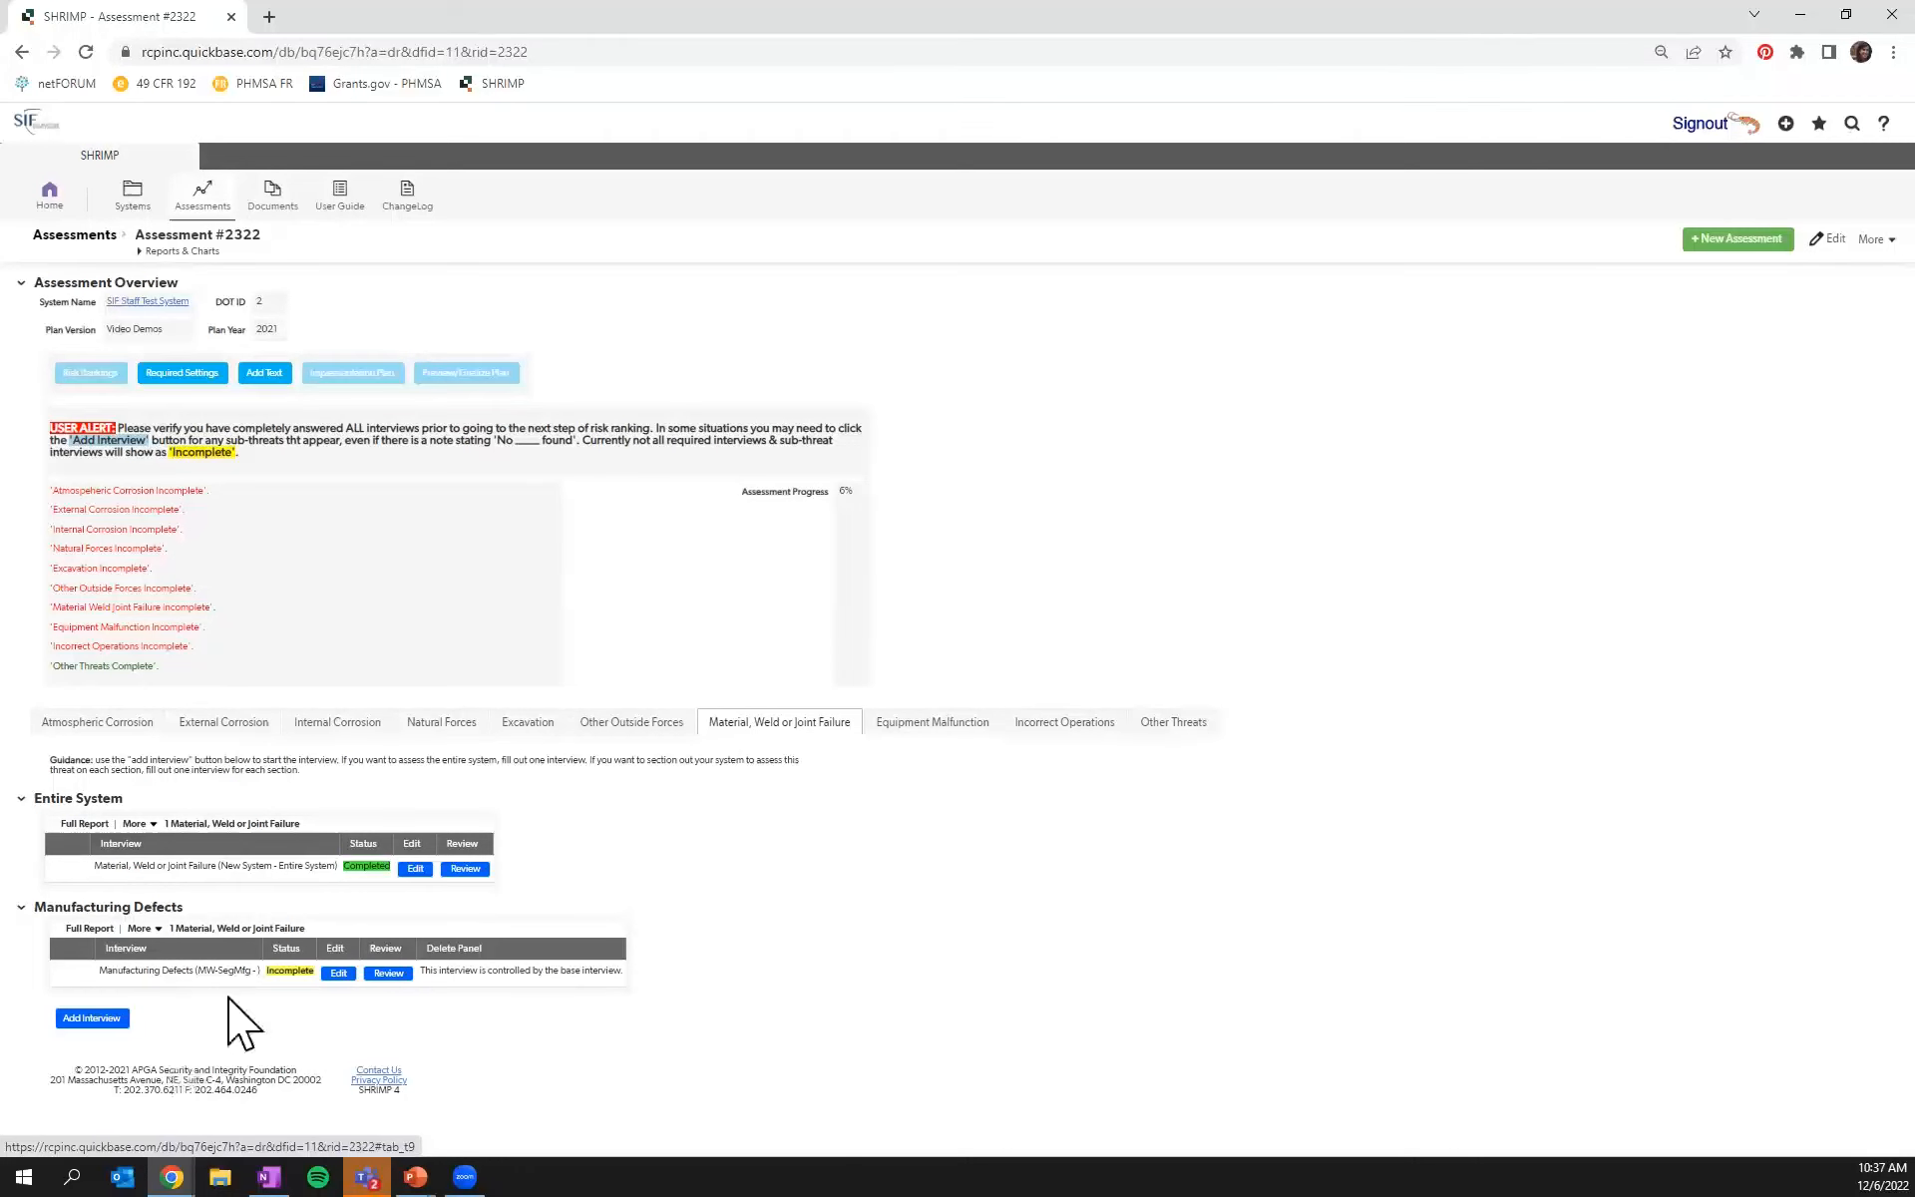
Review the External Corrosion interviews listed for each pipe material
{"action": "left_click", "coordinate": [225, 724]}
{"action": "scroll", "coordinate": [90, 876], "scroll_direction": "down", "scroll_amount": 3}
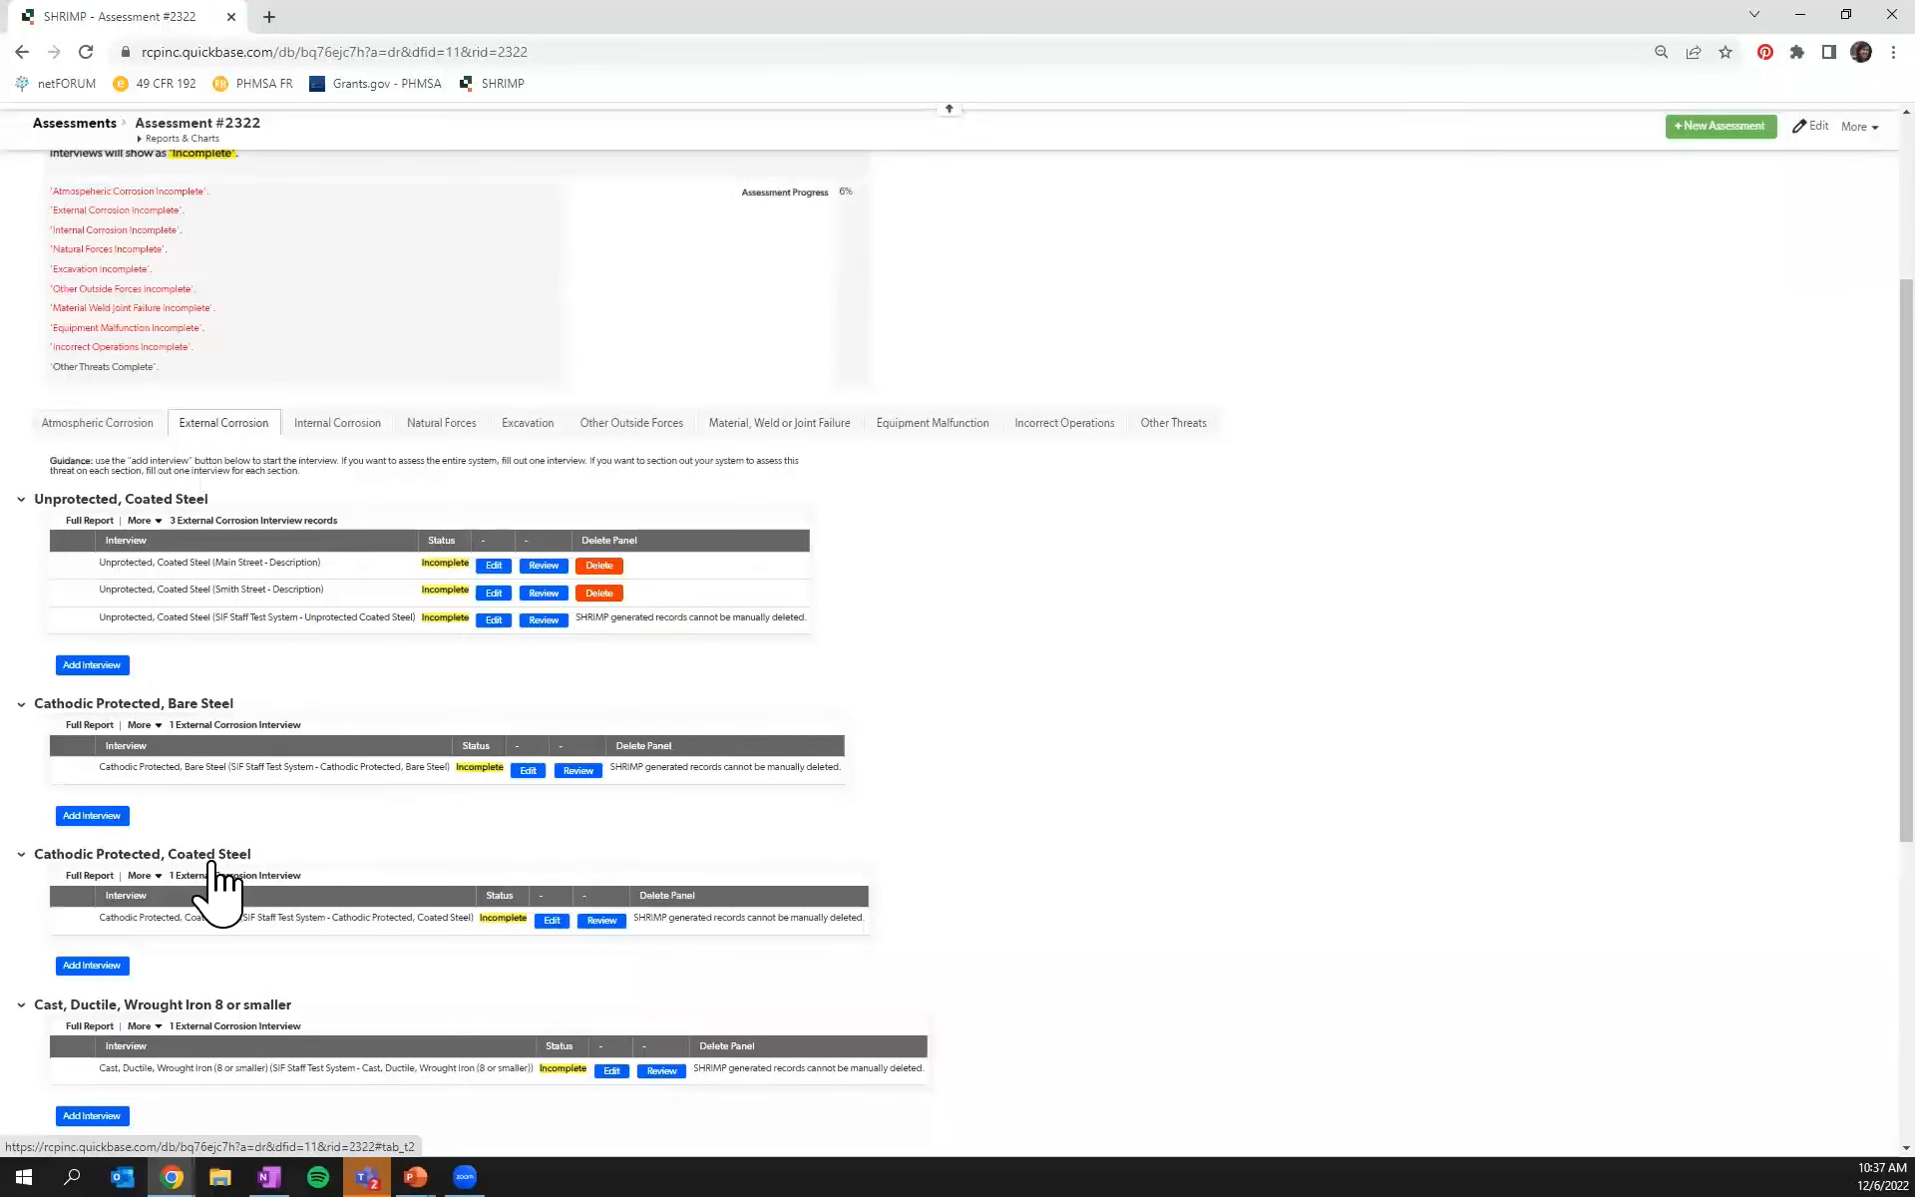
{"action": "scroll", "coordinate": [342, 855], "scroll_direction": "up", "scroll_amount": 3}
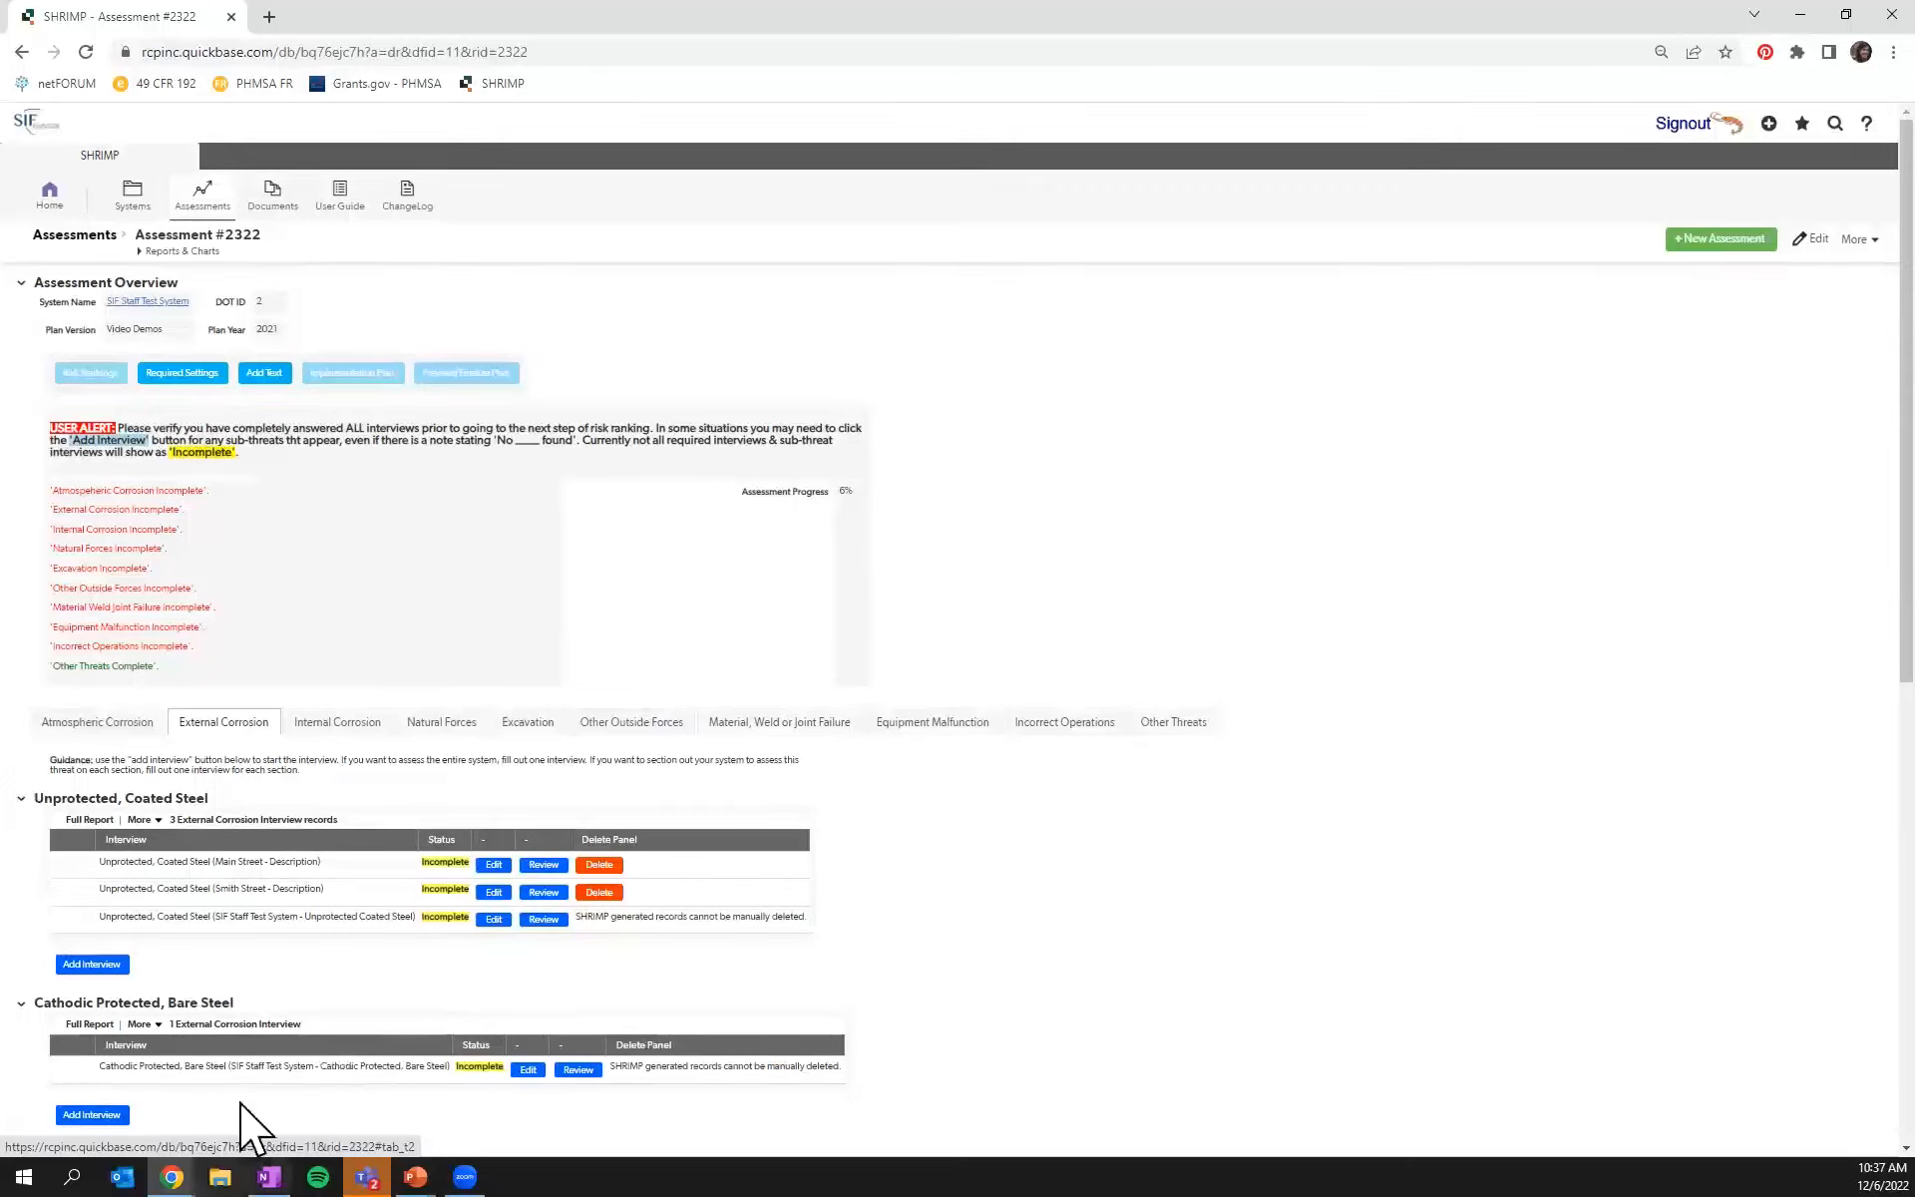
Switch to the running PowerPoint slide show and advance to the "Questions?" slide
{"action": "mouse_move", "coordinate": [416, 1172]}
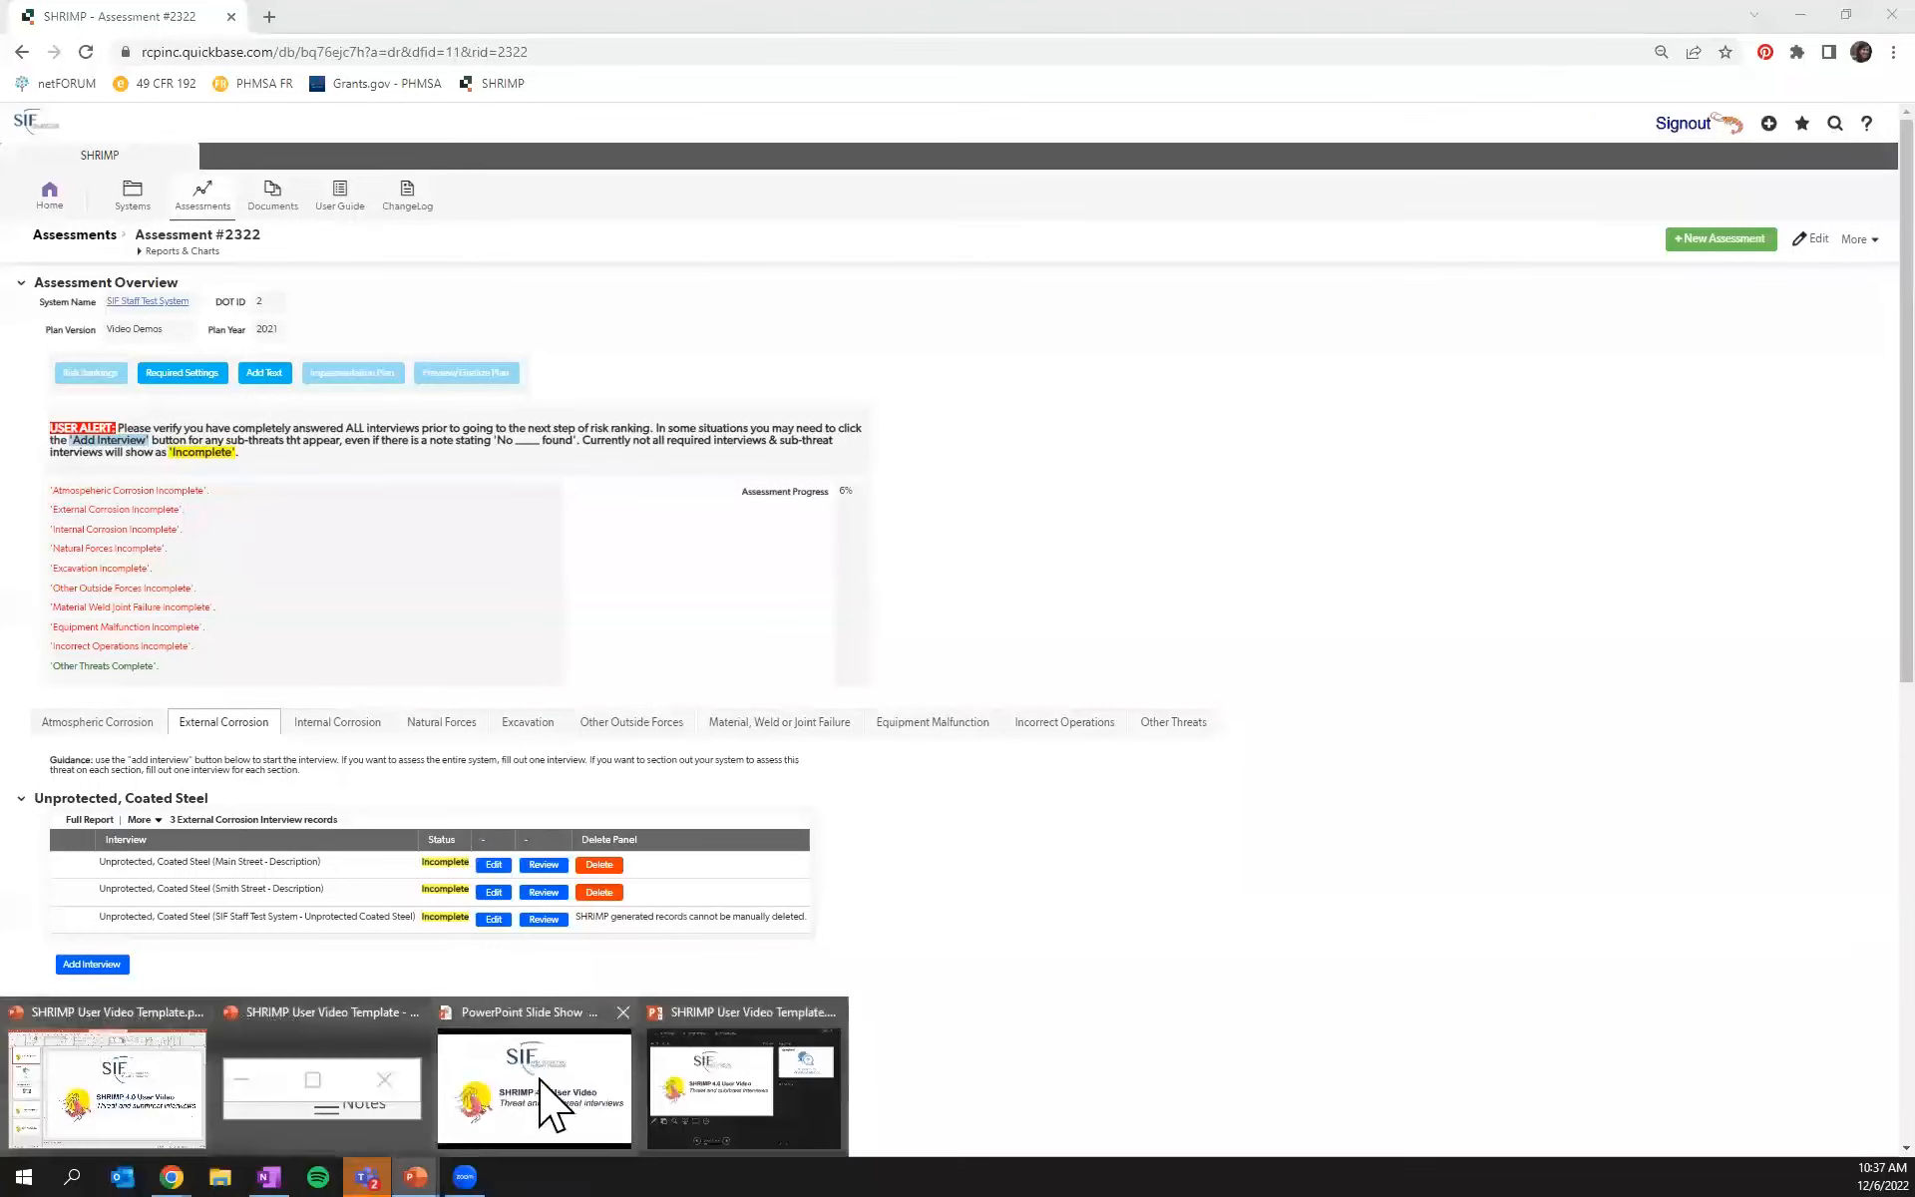
{"action": "left_click", "coordinate": [526, 1122]}
{"action": "left_click", "coordinate": [525, 1122]}
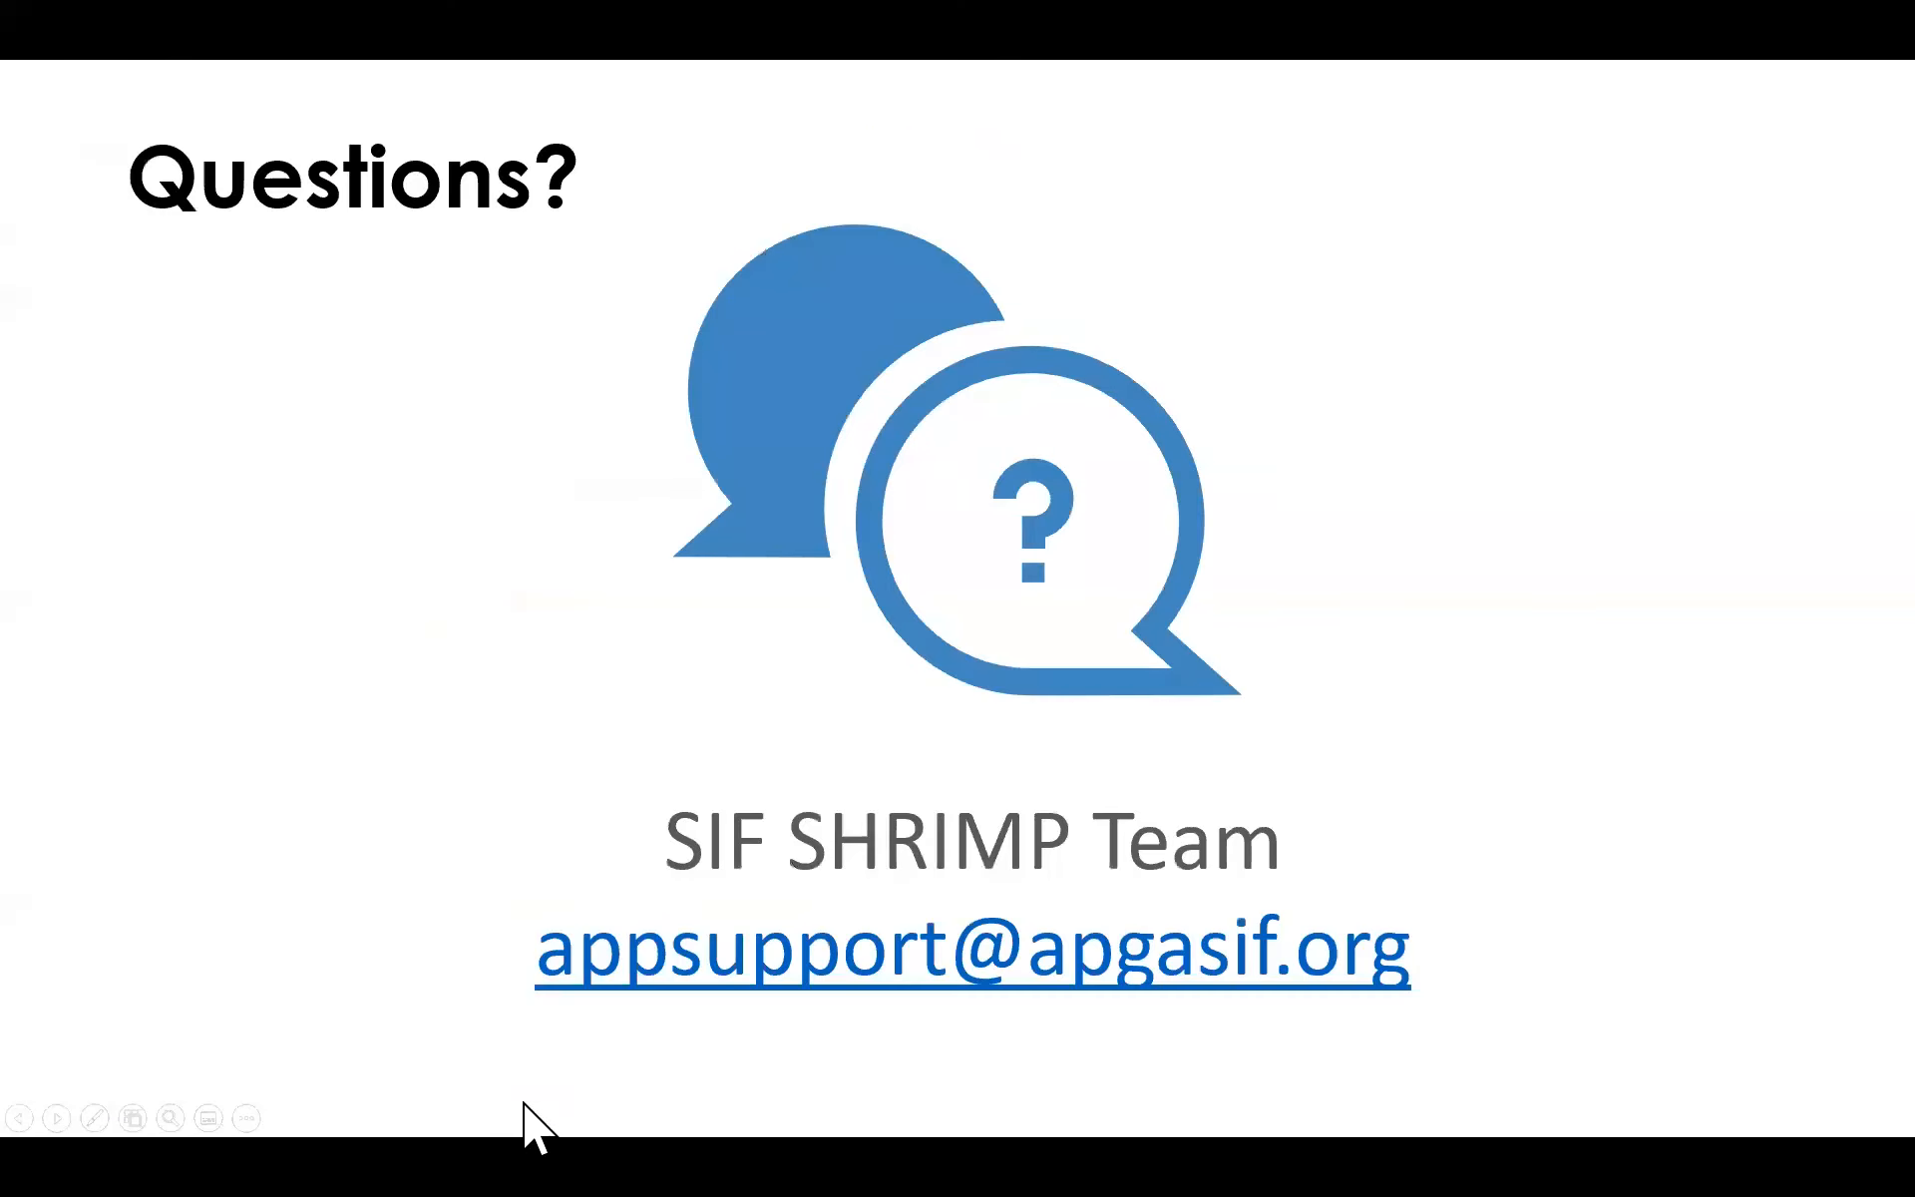